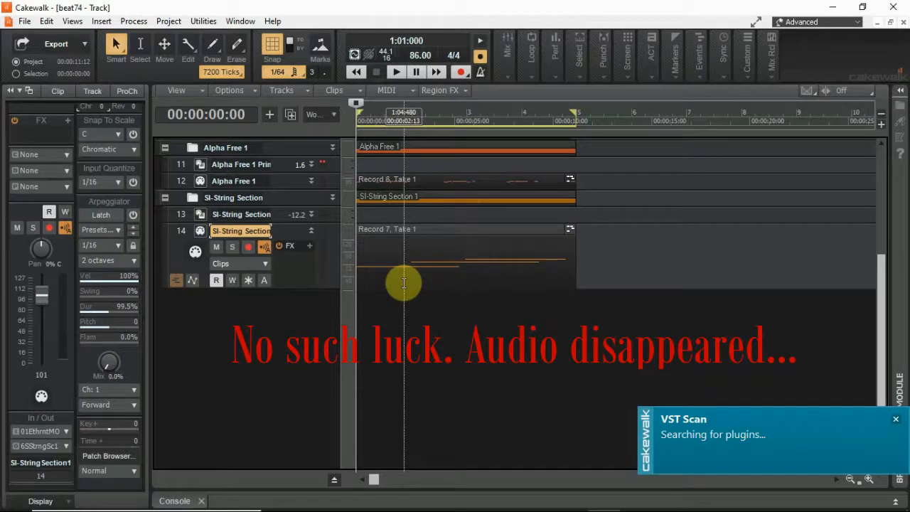
Play the project from the start while looking over the track list
scroll(406, 327, up, 2)
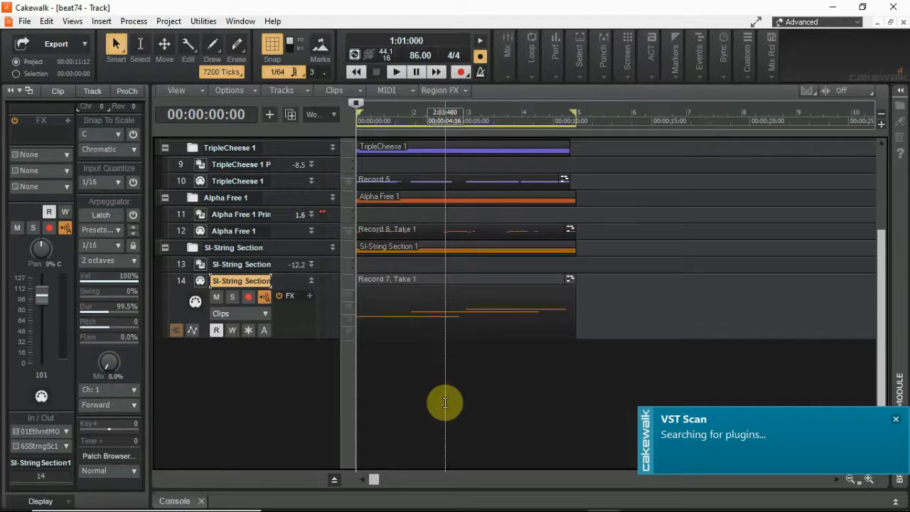
key(space)
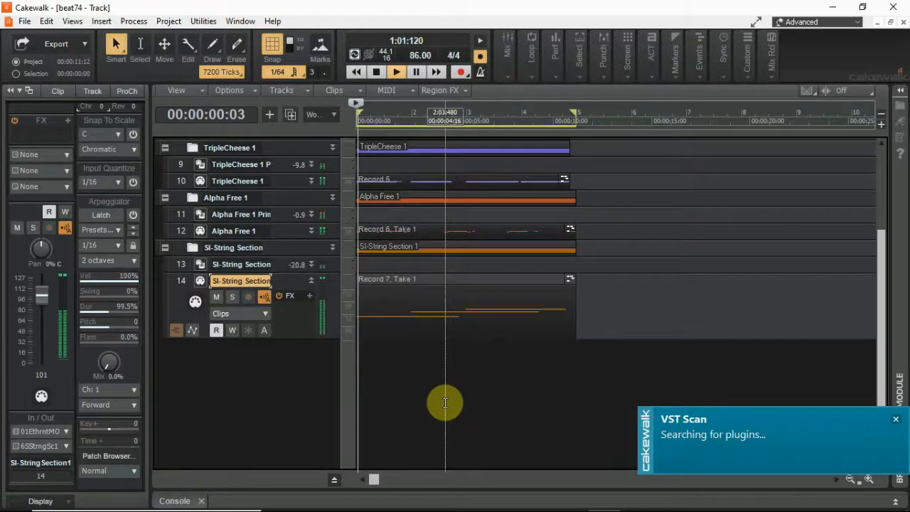
drag(880, 276, 884, 172)
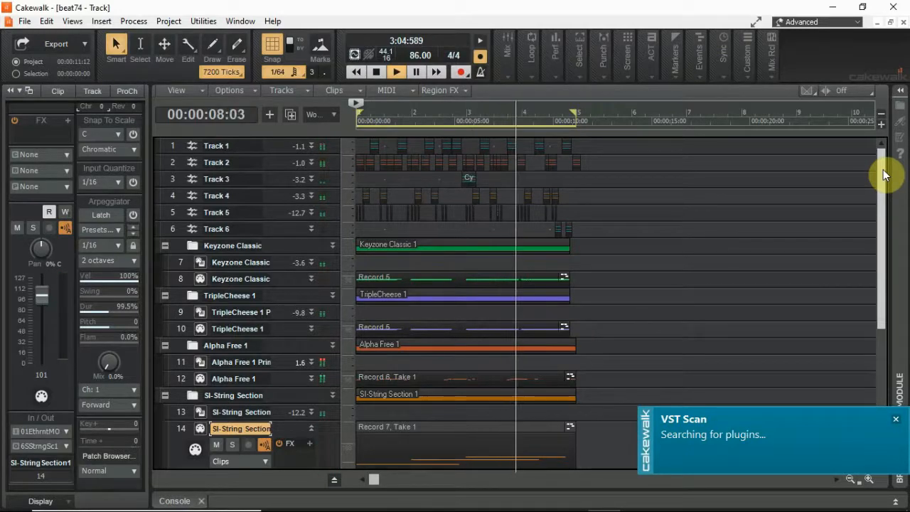
key(XF86AudioRaiseVolume)
drag(882, 199, 887, 252)
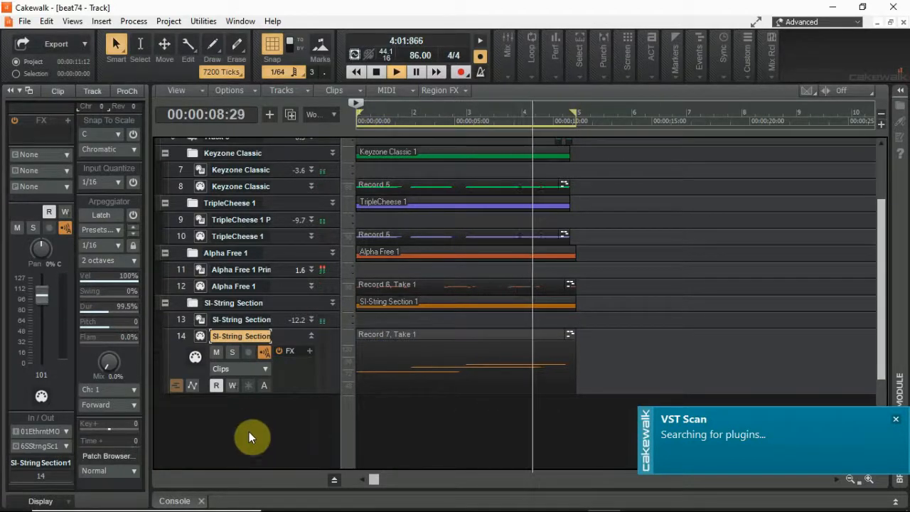
Mute the SI-String Section MIDI track (track 14) and dismiss the audio dropout notification
click(218, 353)
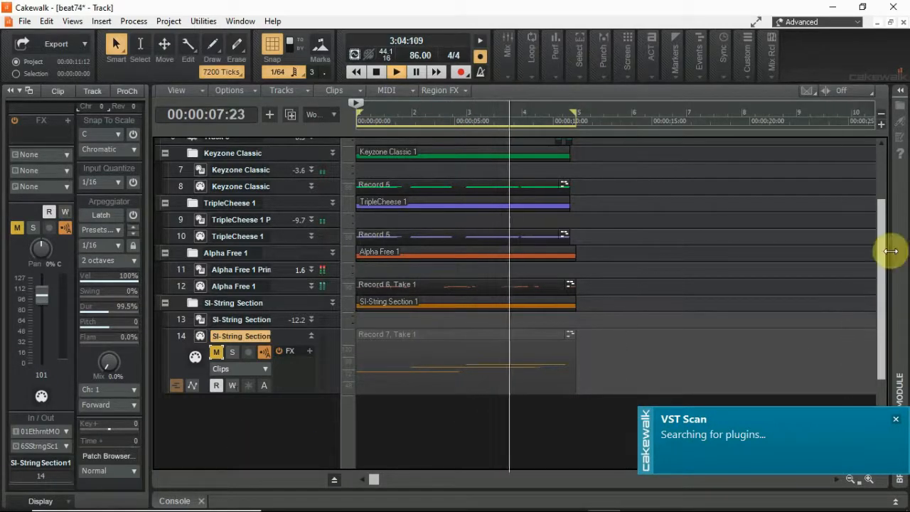
drag(882, 248, 889, 171)
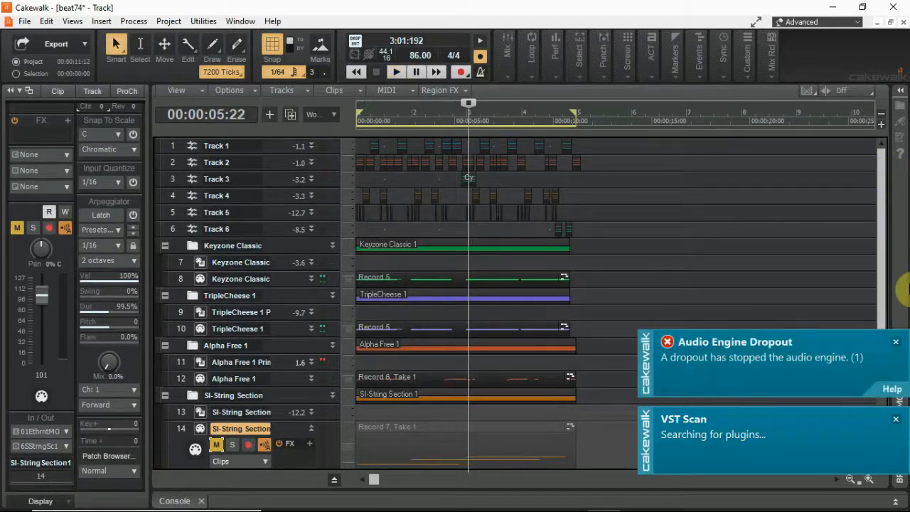
click(897, 342)
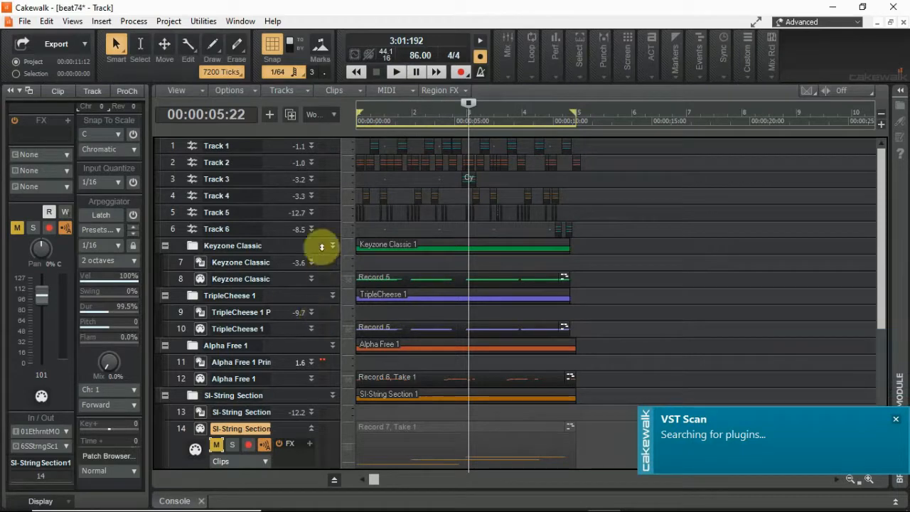
Reveal the bus pane beneath the tracks and insert a new bus after the Preview bus
scroll(304, 270, down, 4)
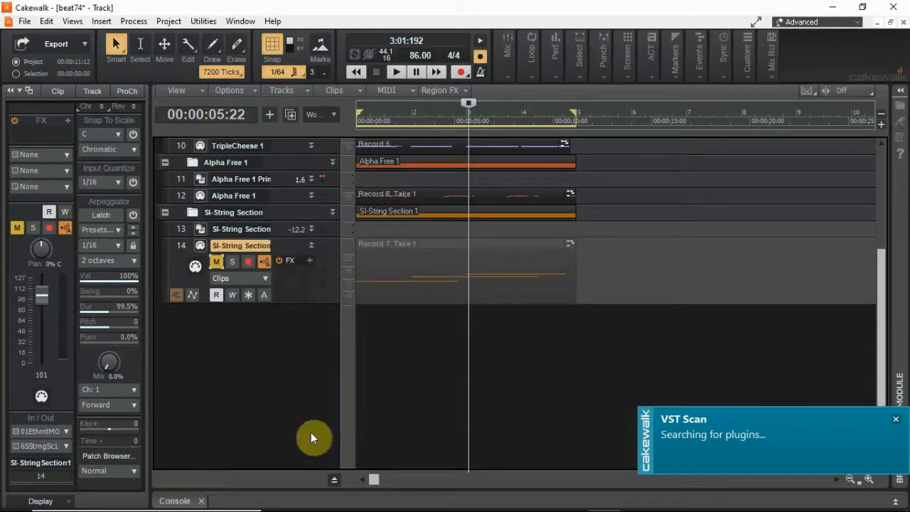
click(334, 481)
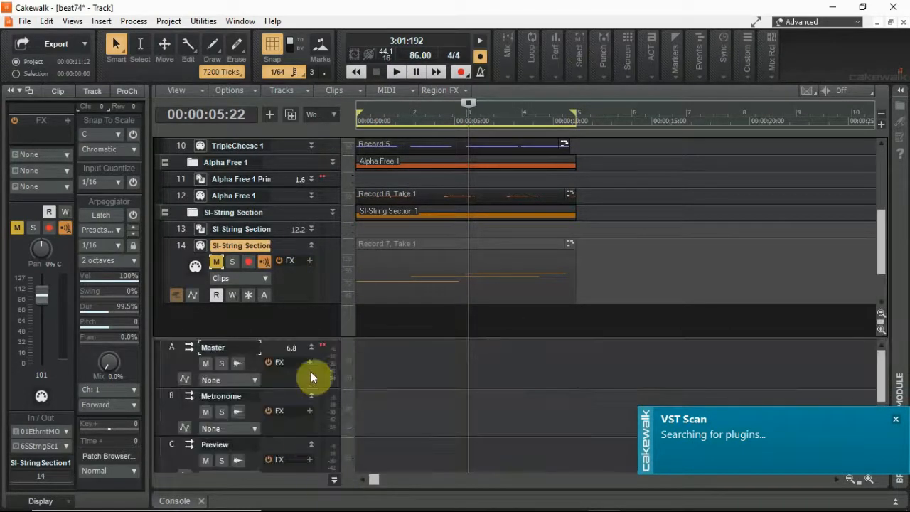
scroll(311, 372, down, 3)
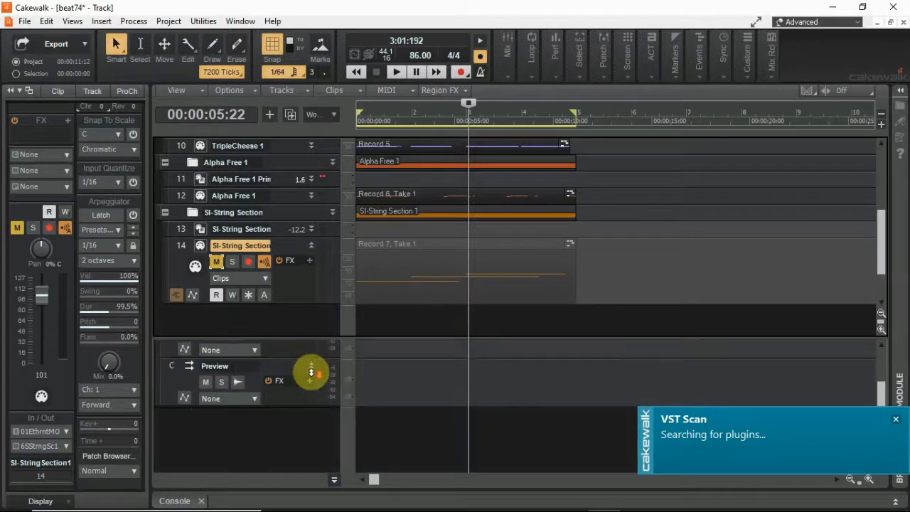
right_click(231, 422)
click(274, 430)
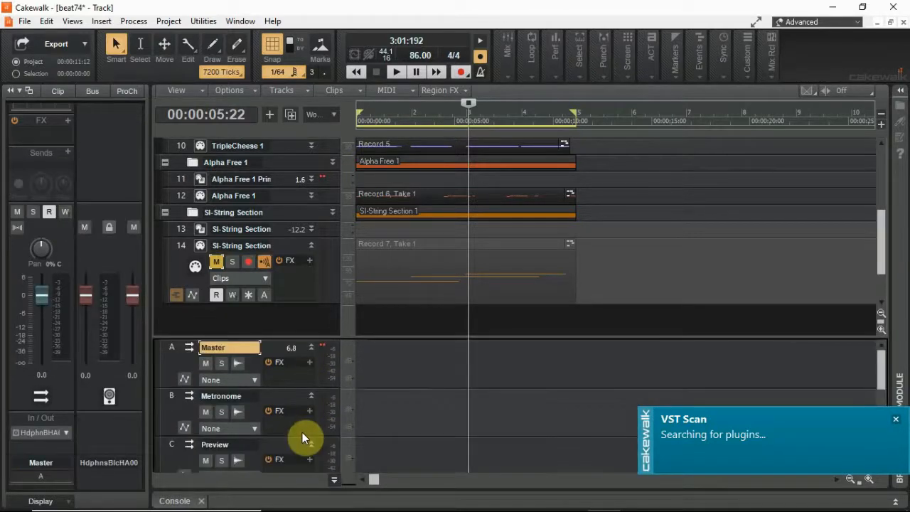
Insert the OneKnob Wetter Stereo effect on Bus D, set its knob to about 0.4 and close the plugin window
click(310, 363)
mouse_move(412, 371)
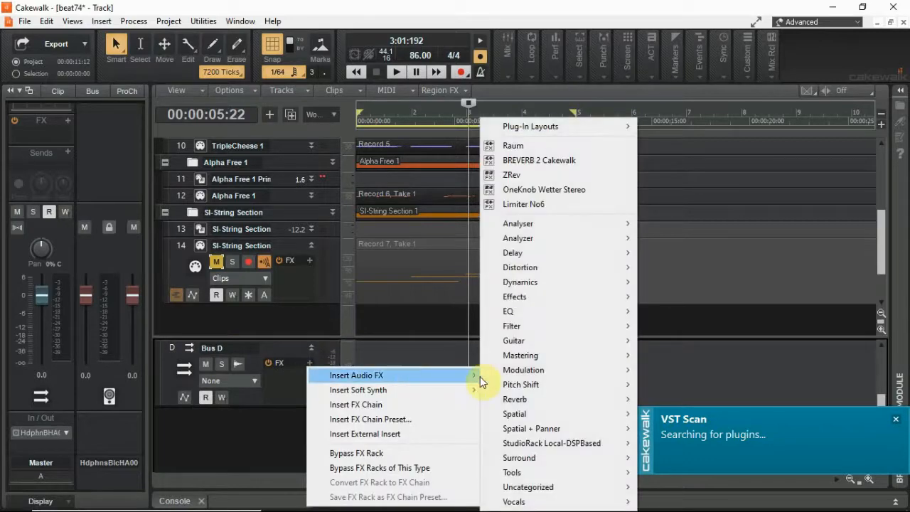
mouse_move(568, 266)
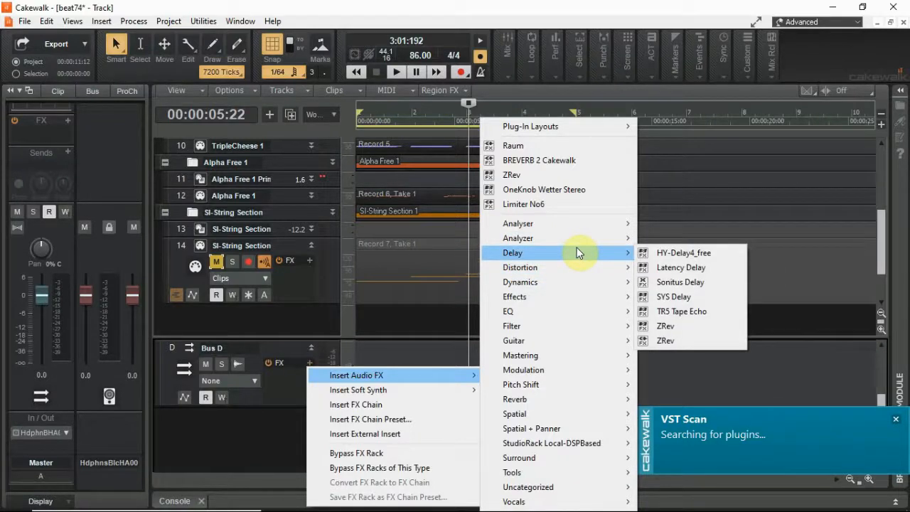
mouse_move(591, 283)
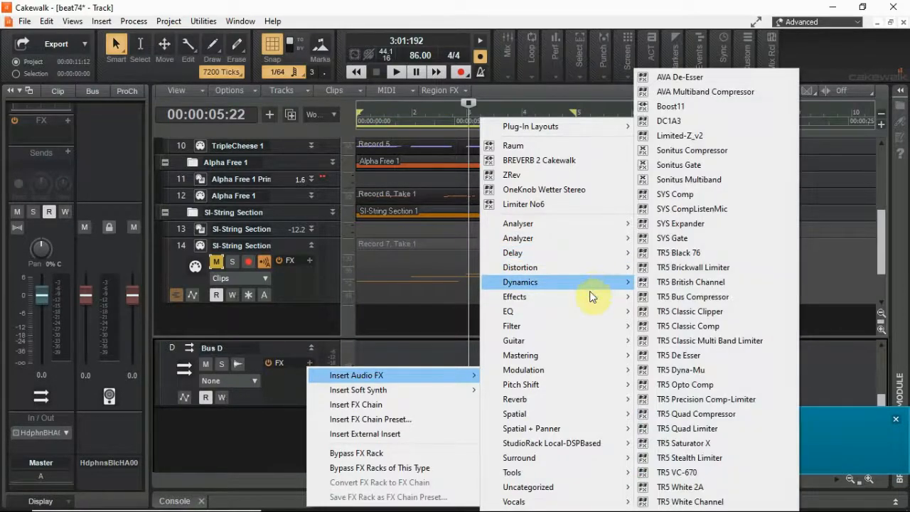
click(672, 326)
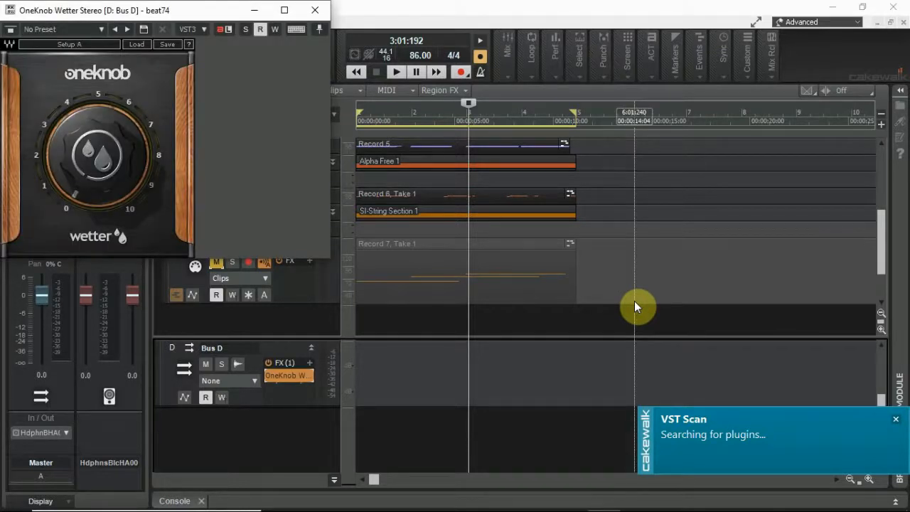
drag(92, 152, 92, 146)
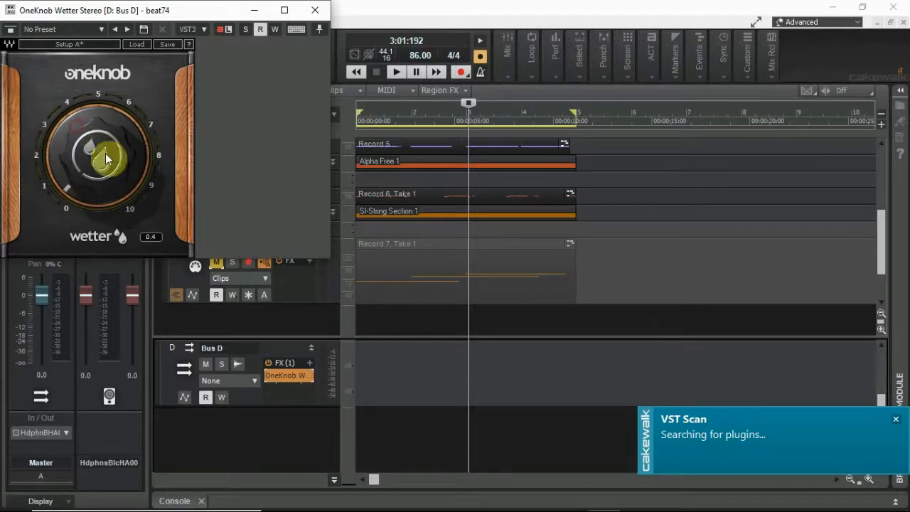
click(316, 12)
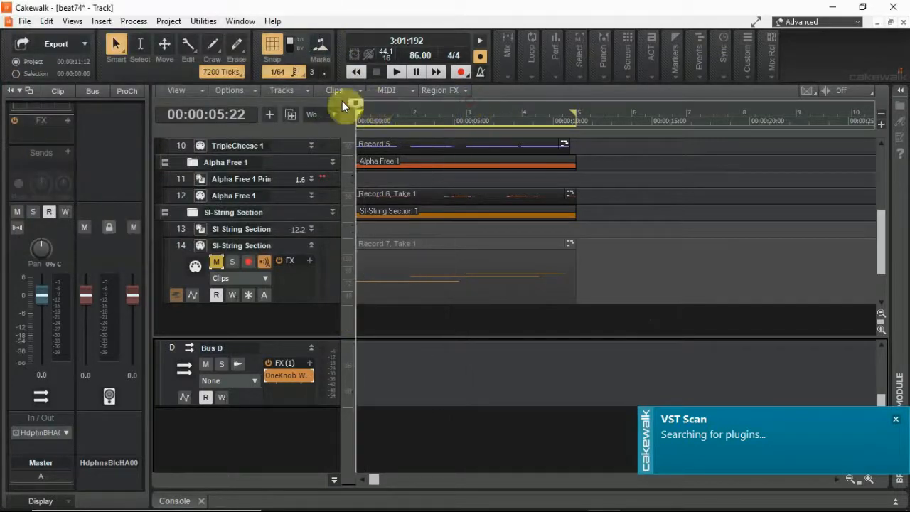
Return to the project start and expand Track 5 to examine its hi-hat clips up close
key(w)
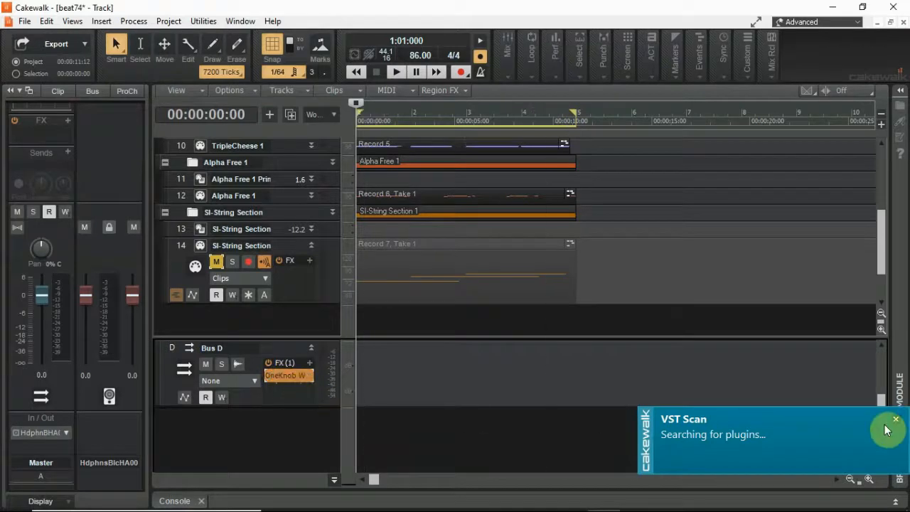
scroll(310, 295, up, 5)
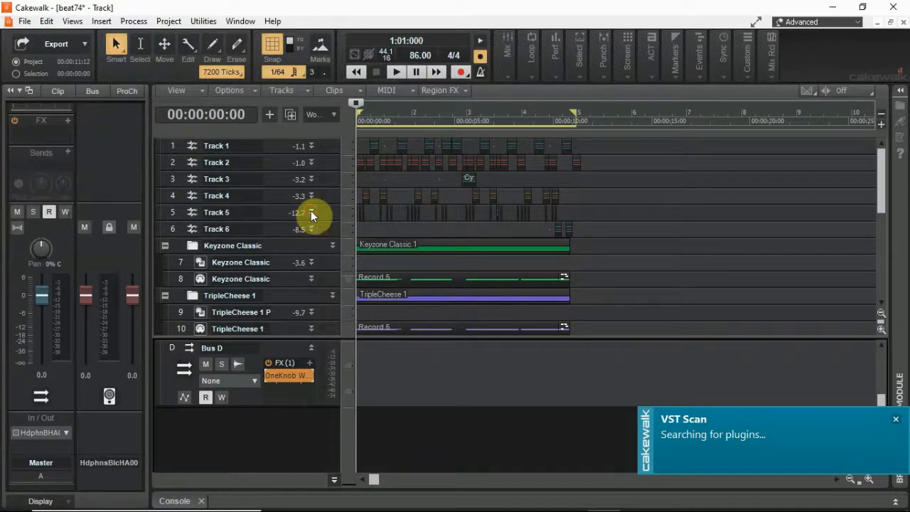
click(311, 212)
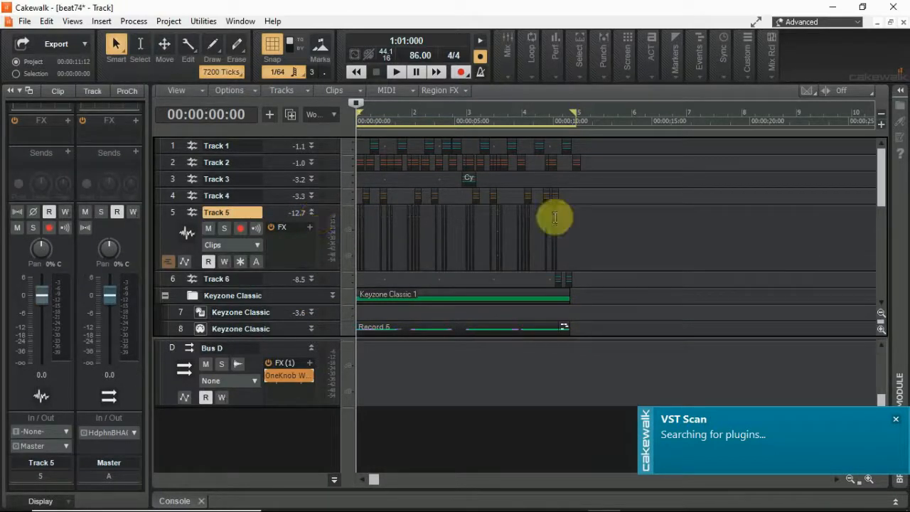
click(868, 480)
click(867, 481)
click(867, 481)
click(867, 480)
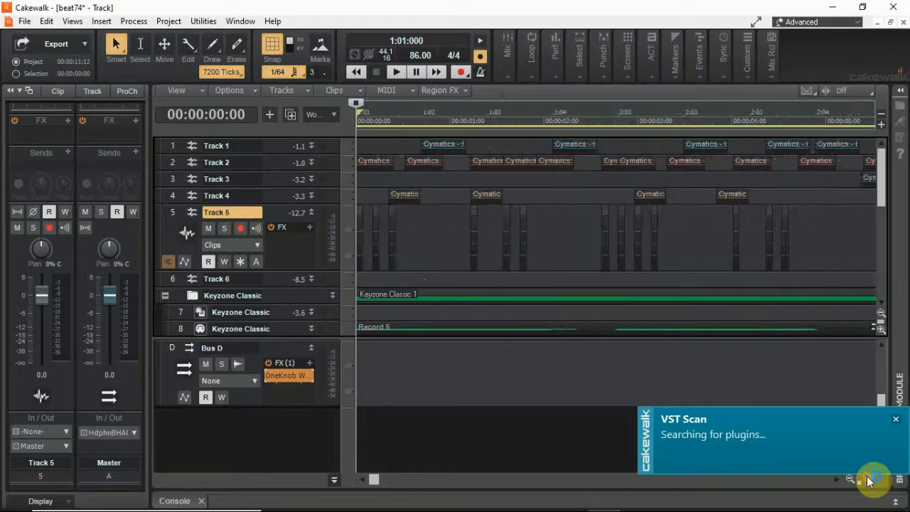
click(867, 481)
click(868, 481)
click(867, 480)
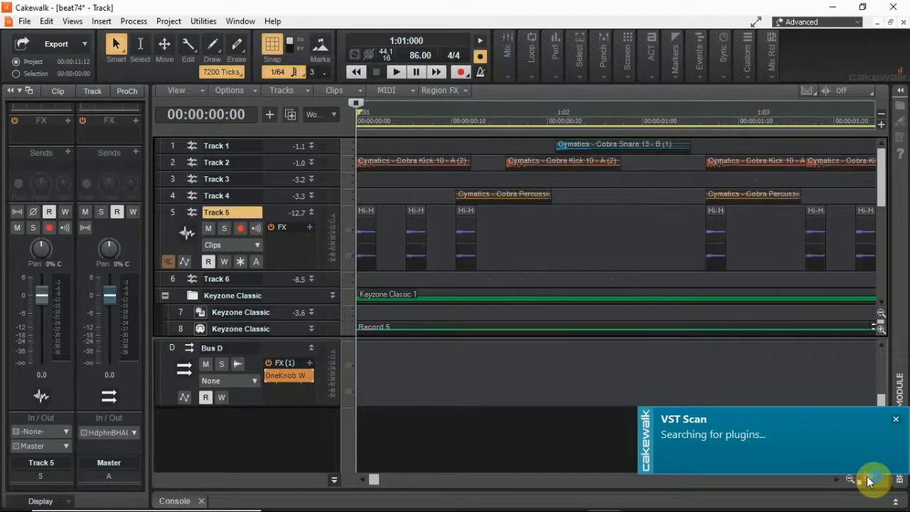
click(867, 481)
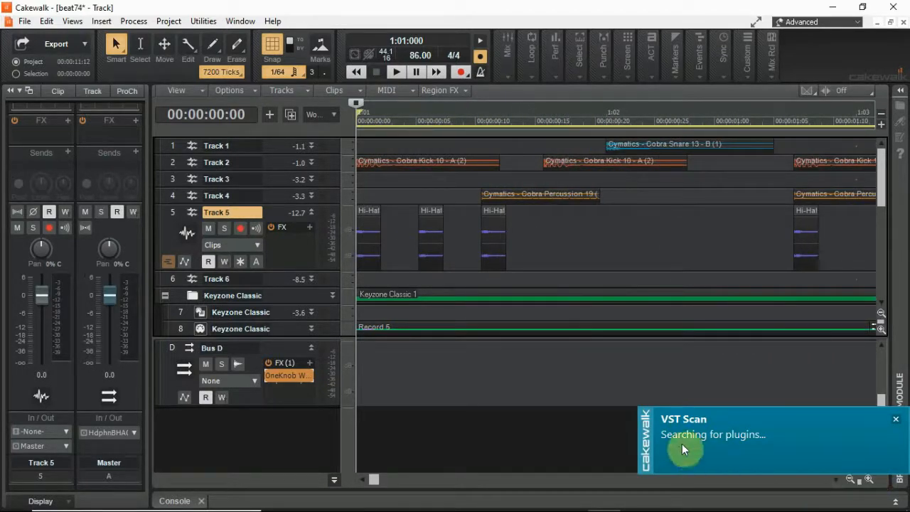
Solo Track 5 and play it back briefly to hear the hi-hats alone
click(221, 234)
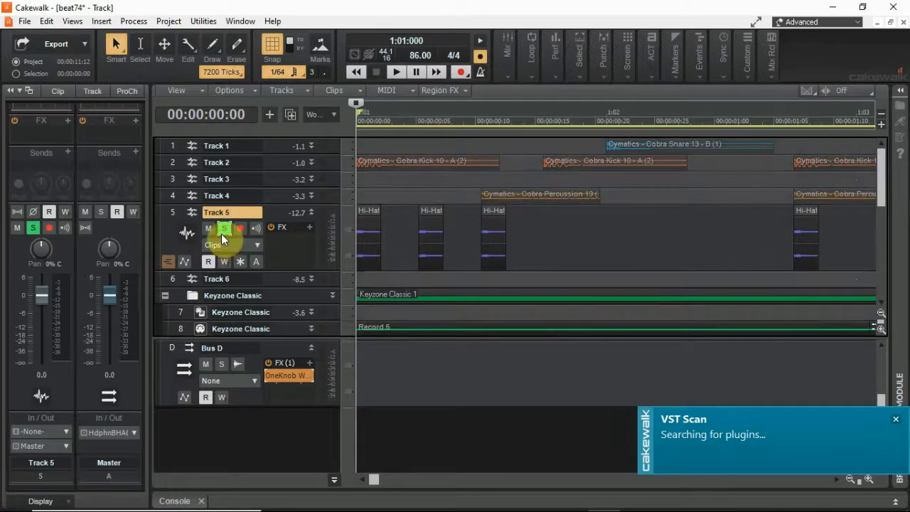
key(space)
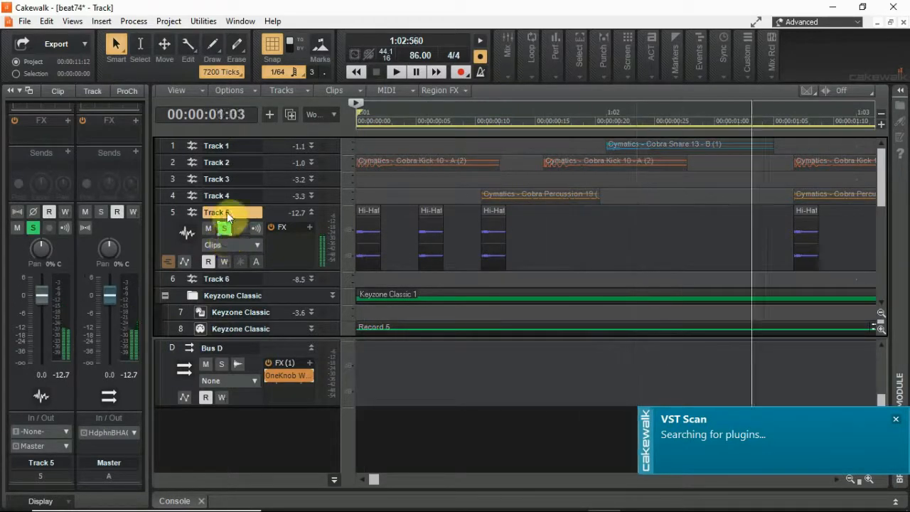
key(space)
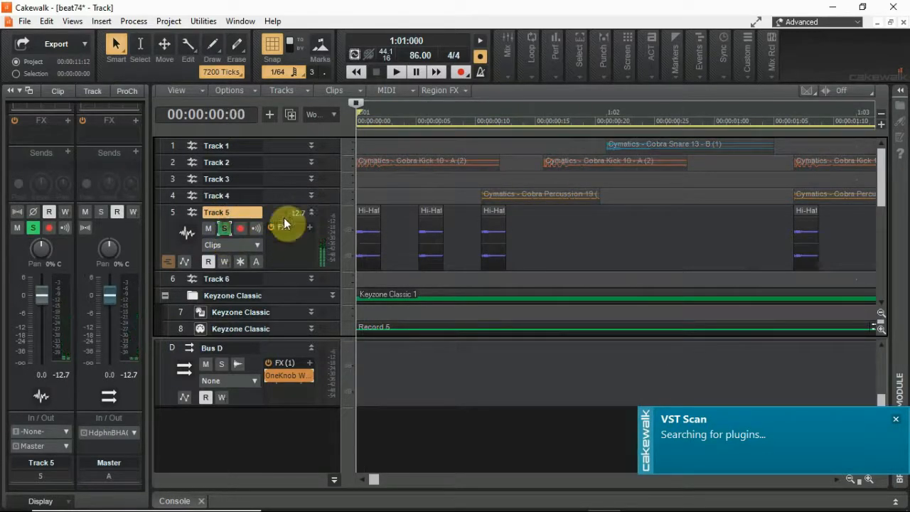
Expand Track 4, solo it and start playback to hear its percussion alone
click(311, 195)
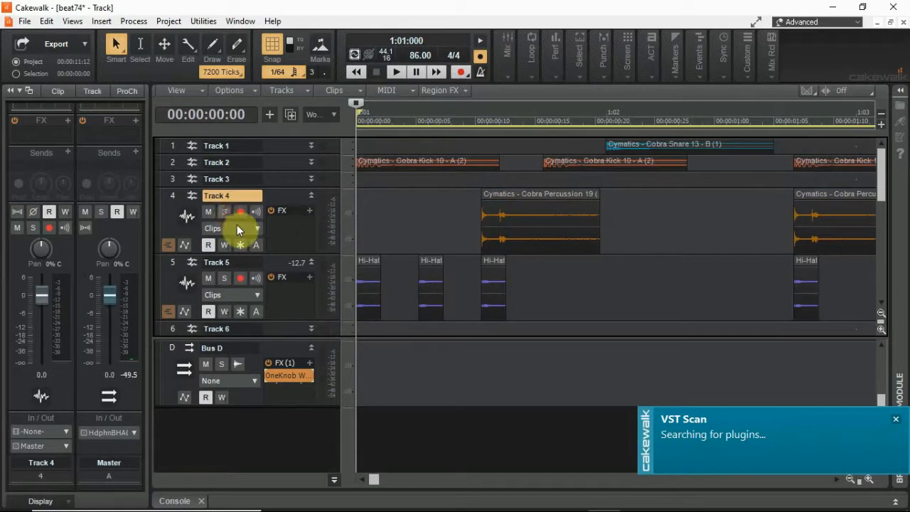
click(224, 211)
key(space)
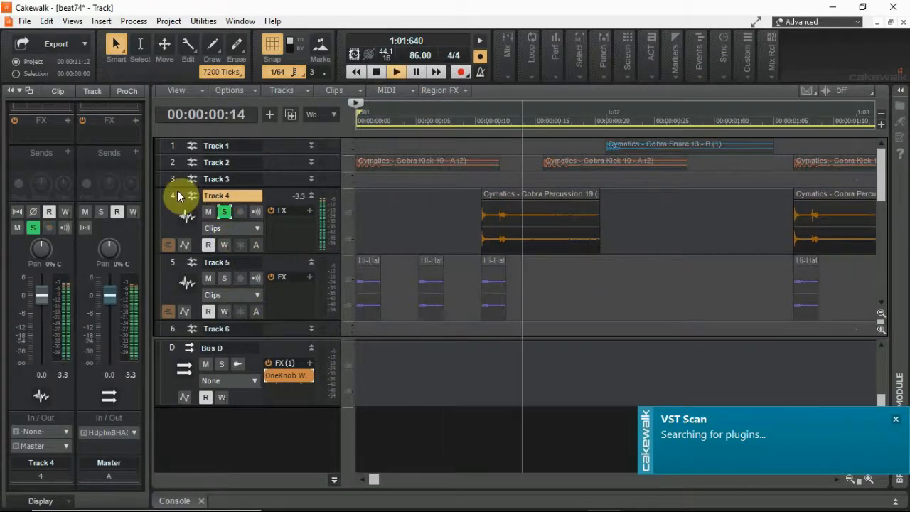
Select Track 4 and add a send from it to Bus D
click(172, 194)
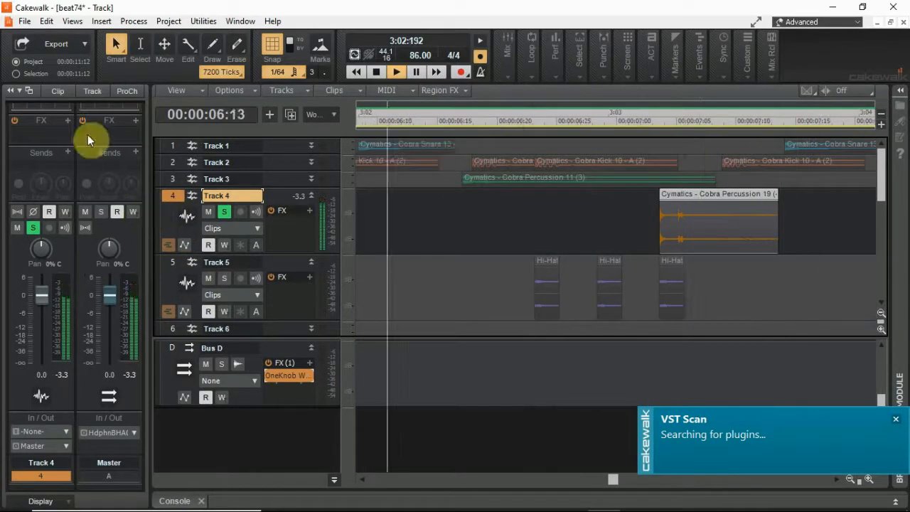
click(89, 90)
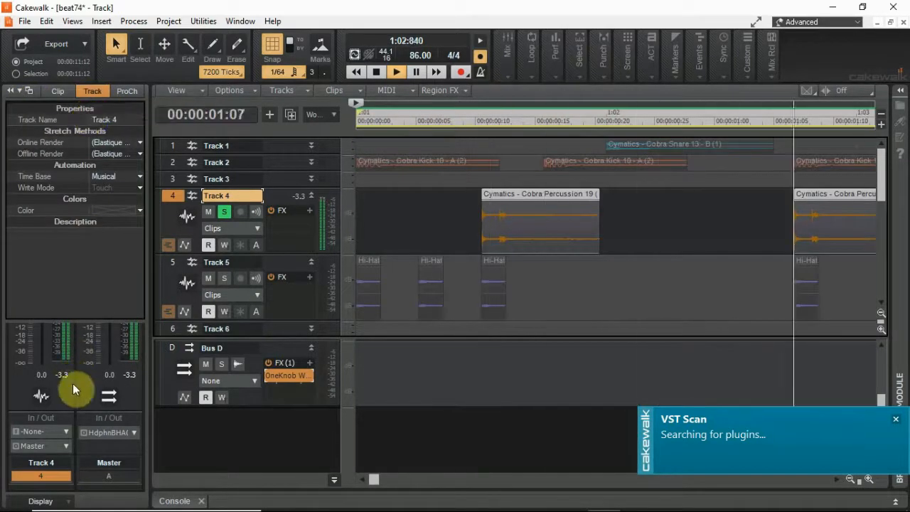
scroll(73, 384, up, 3)
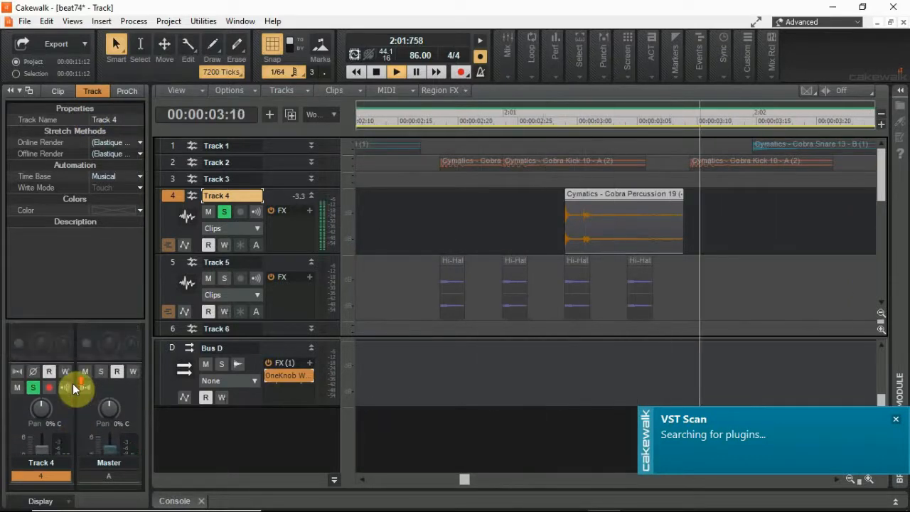
scroll(73, 383, up, 3)
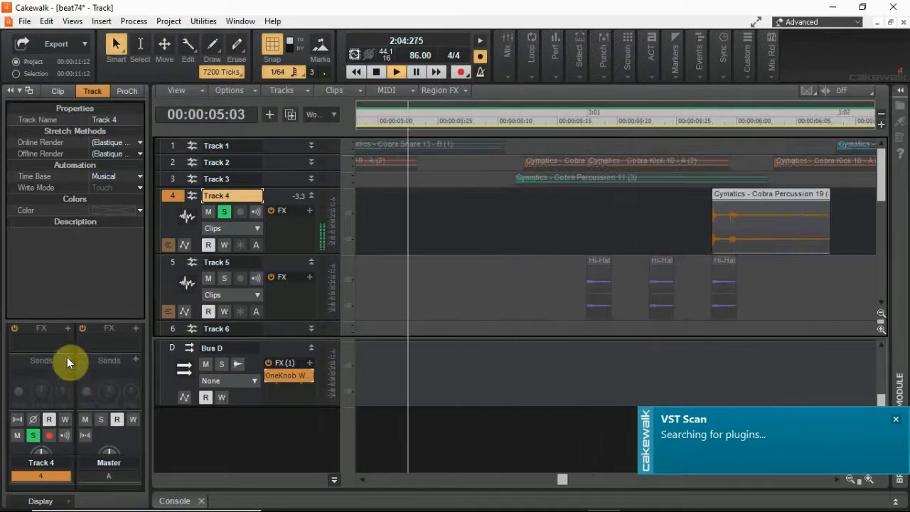
click(67, 357)
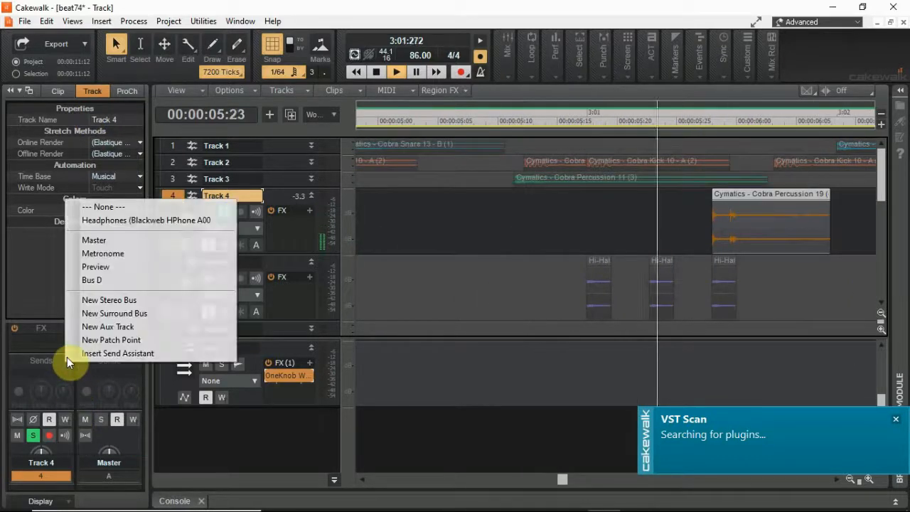
click(102, 283)
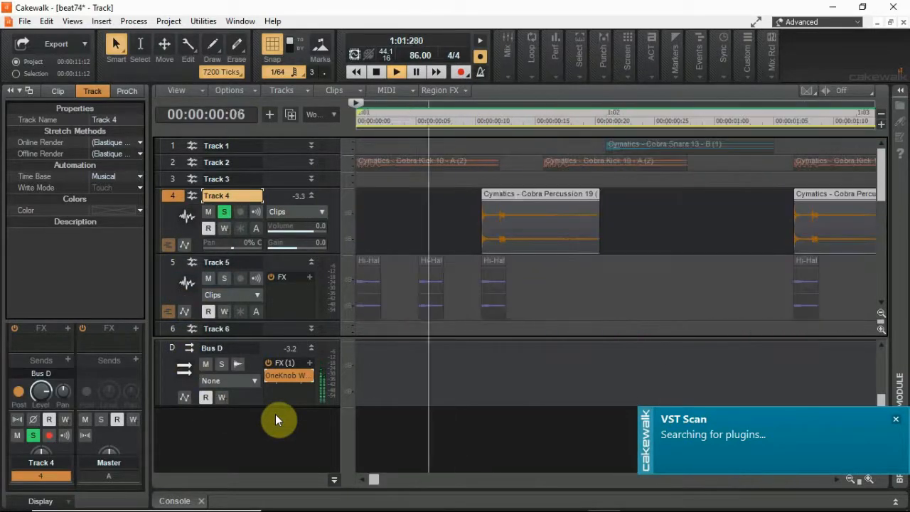
Open OneKnob Wetter on Bus D, raise its knob to about 1 and close the plug-in
double_click(288, 374)
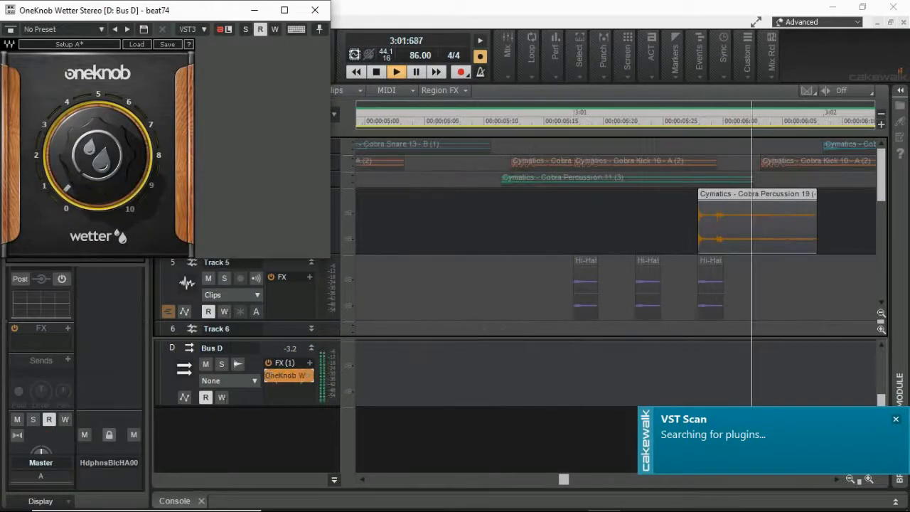
drag(97, 153, 98, 143)
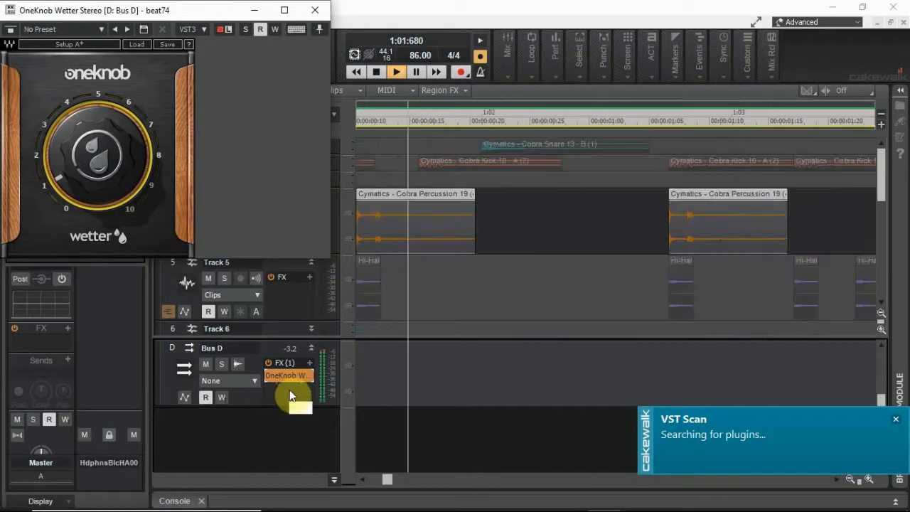
click(310, 361)
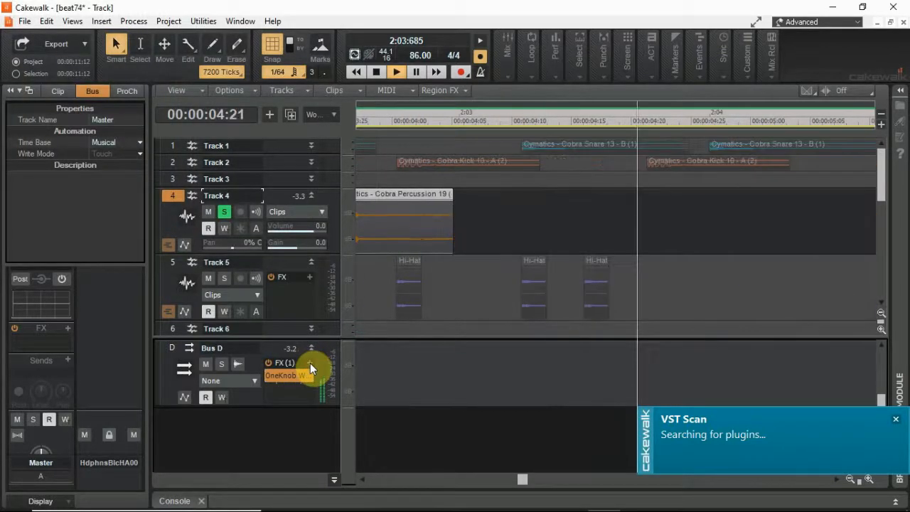
Insert the HY-Delay4_free delay after OneKnob Wetter in Bus D's effects rack
click(310, 362)
click(392, 380)
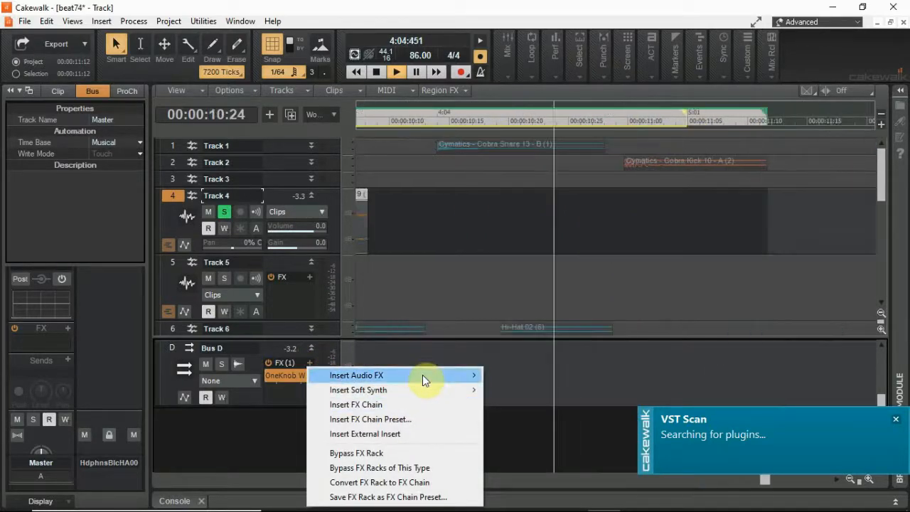
mouse_move(423, 375)
mouse_move(597, 260)
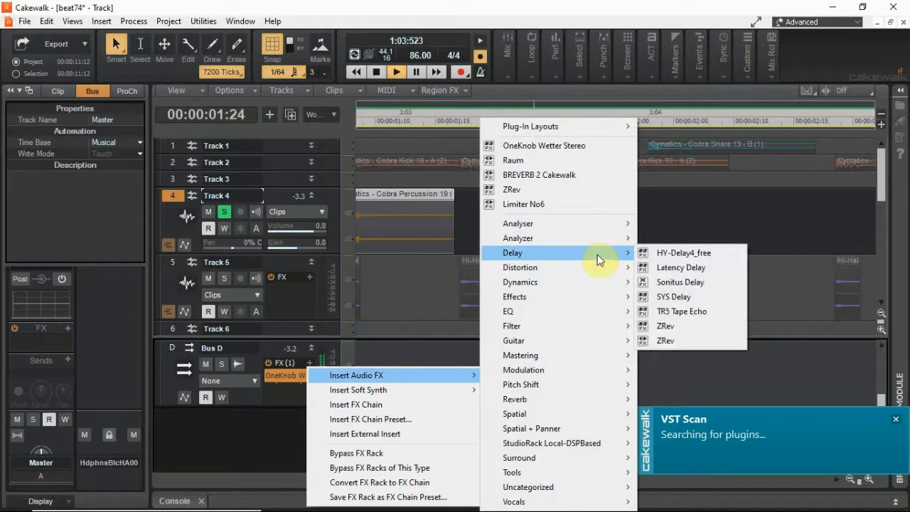
drag(681, 255, 305, 206)
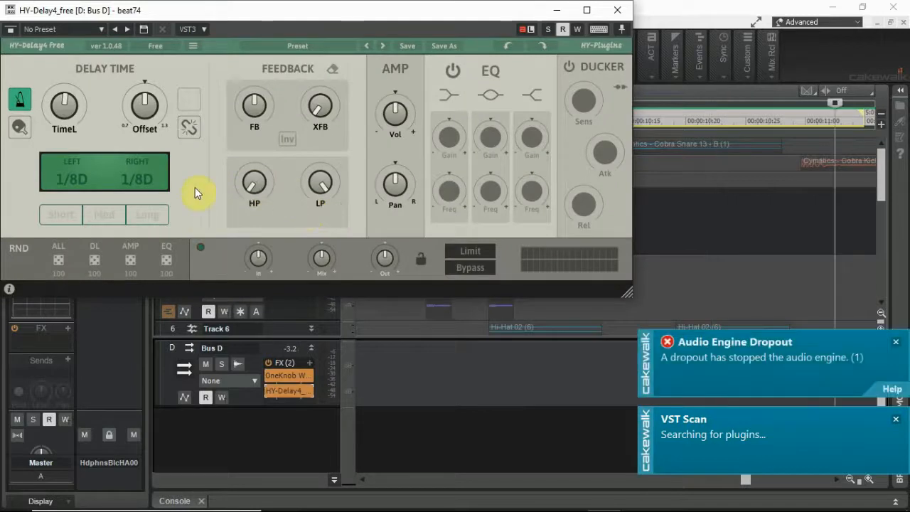
Lower the feedback, mix and amp volume of HY-Delay4 on Bus D, audition the delay in playback and close the plug-in
click(897, 343)
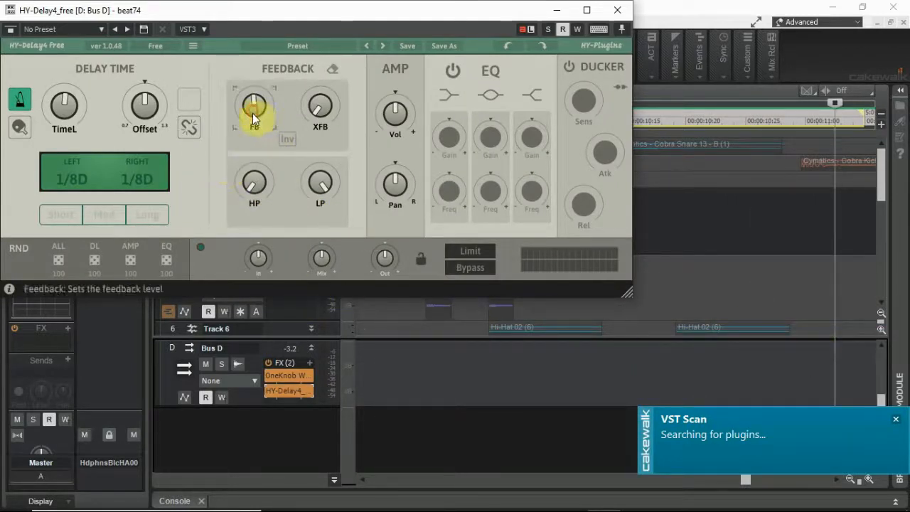
click(252, 143)
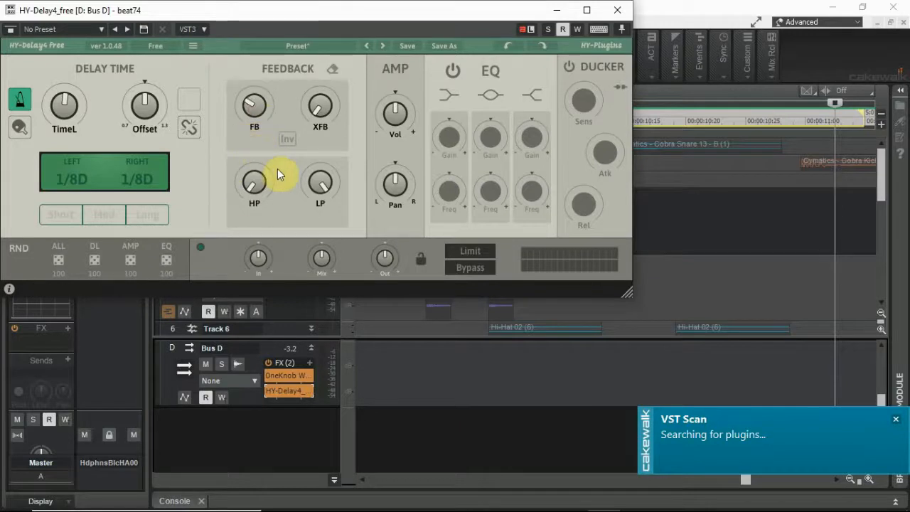
drag(306, 245, 308, 306)
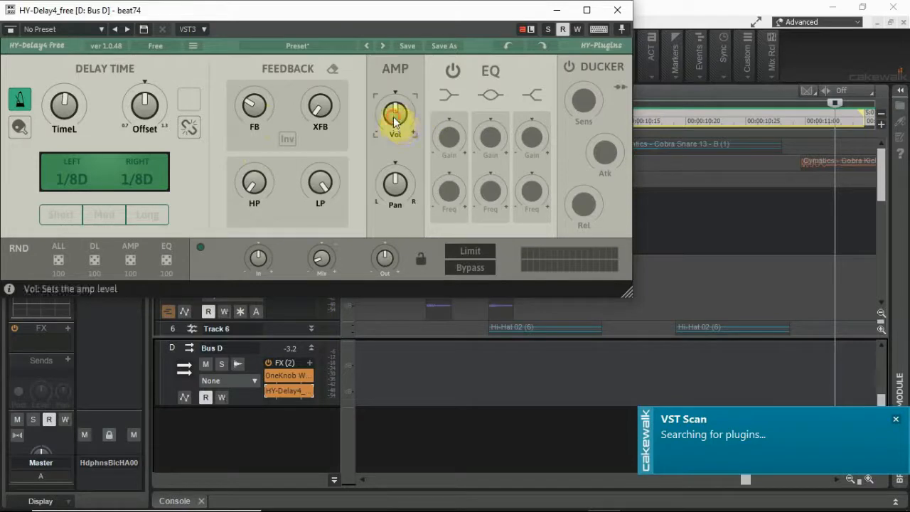
drag(393, 140, 396, 151)
drag(526, 84, 528, 91)
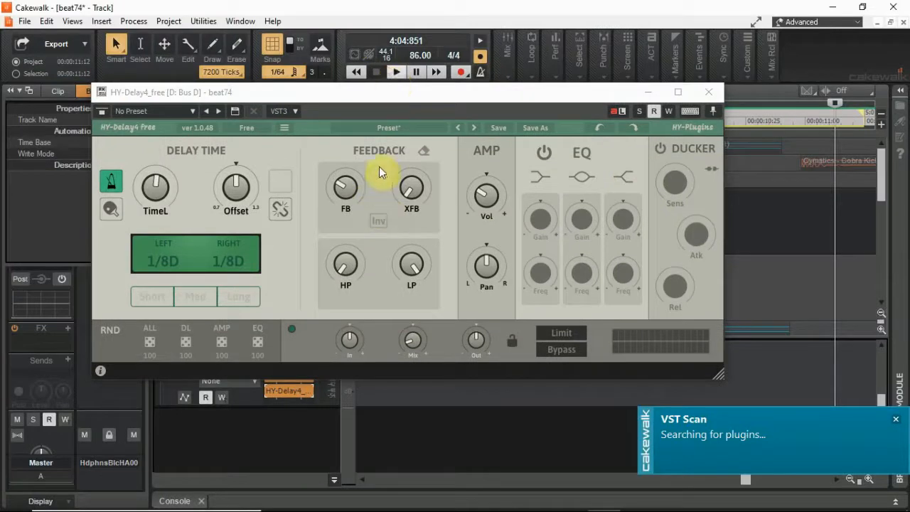
key(space)
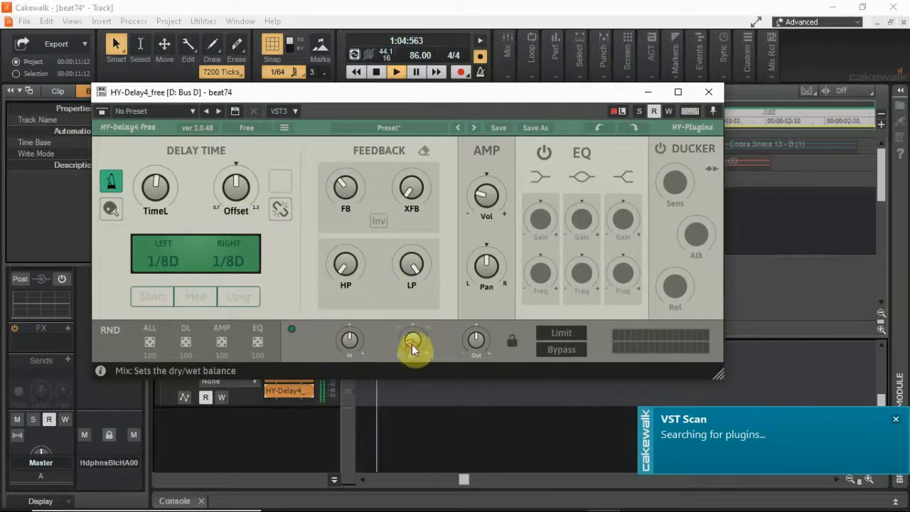
click(709, 91)
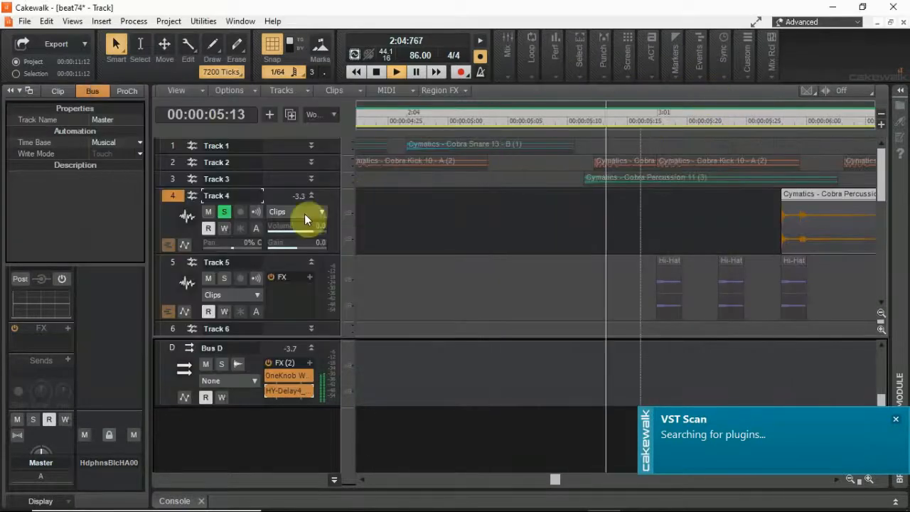
Unsolo Track 4 and listen to its effects in the full mix, dismissing the notifications
click(227, 211)
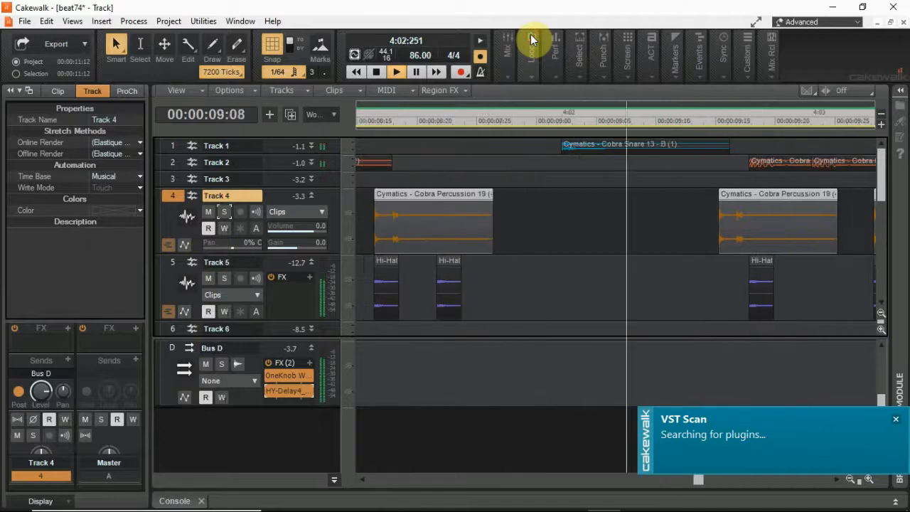
mouse_move(532, 39)
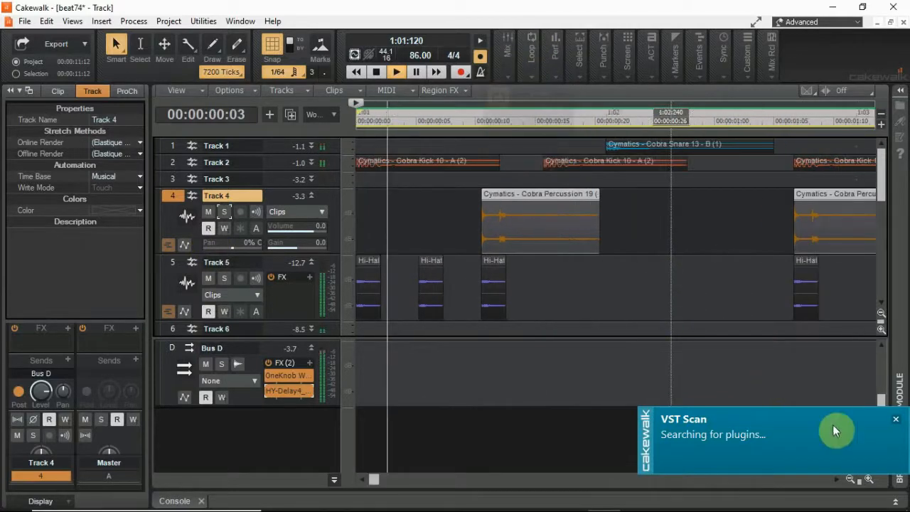
click(896, 420)
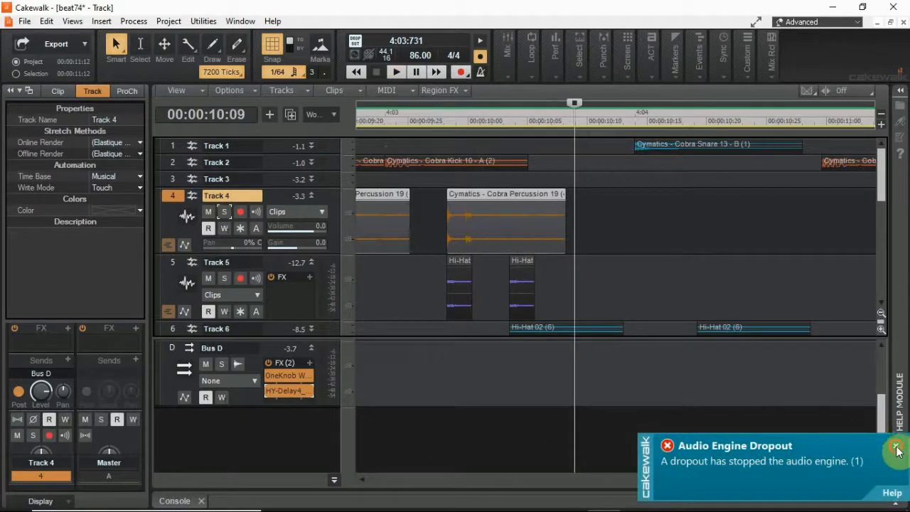
click(897, 448)
Hide the bus pane, look through the channel strips and sends in the Console view during playback, and close the console
click(338, 484)
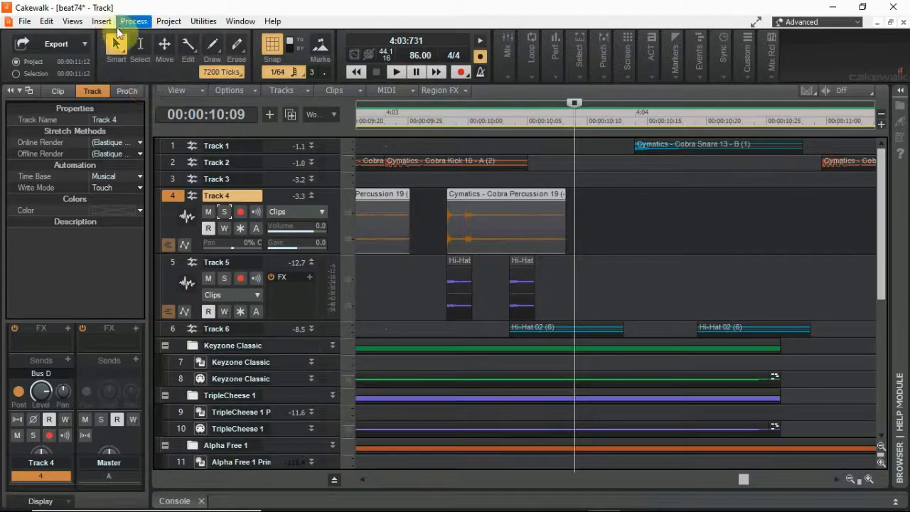
click(45, 21)
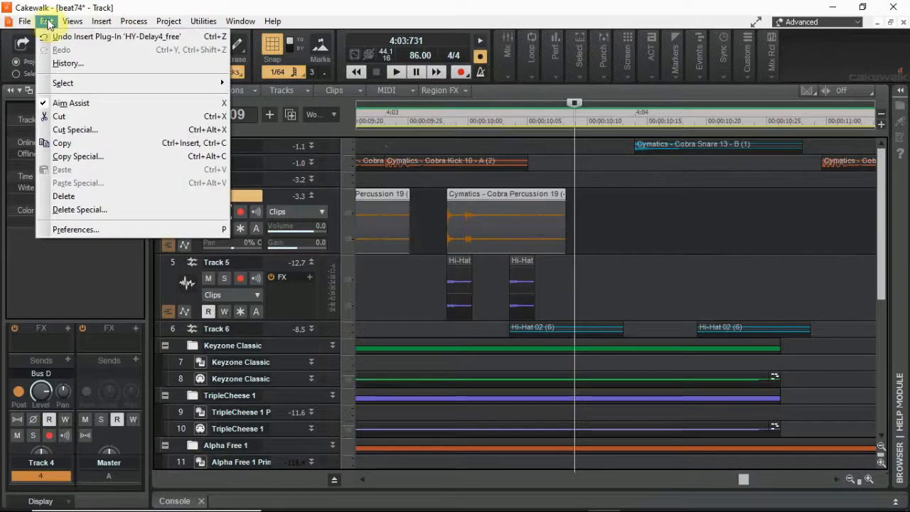
mouse_move(65, 22)
click(96, 97)
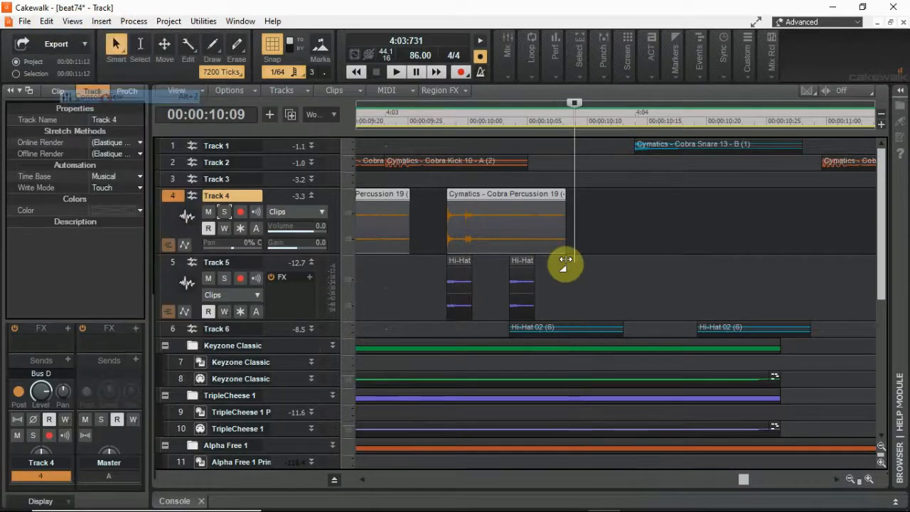
scroll(653, 411, up, 5)
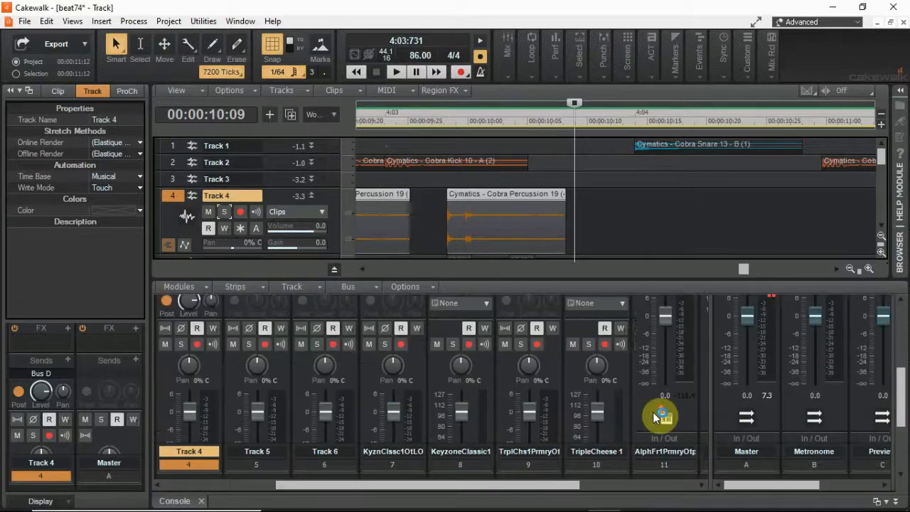
drag(474, 488, 671, 492)
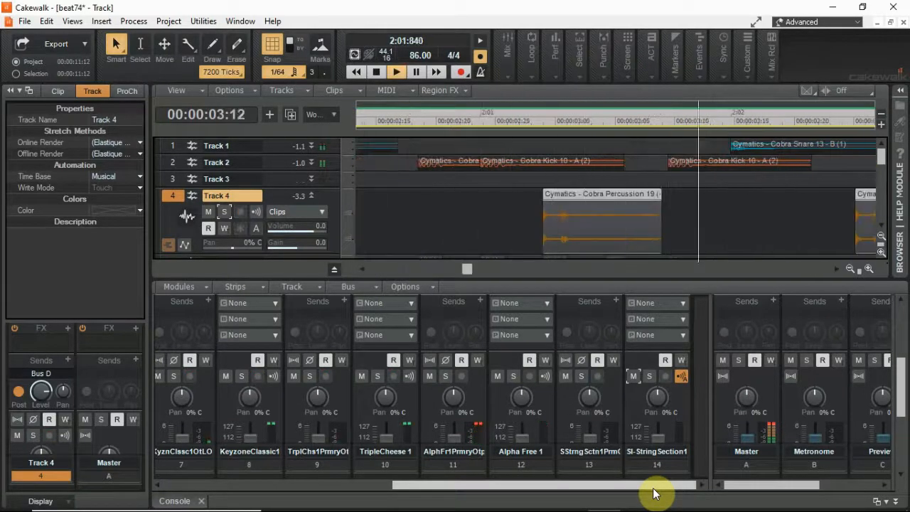
drag(635, 490, 495, 500)
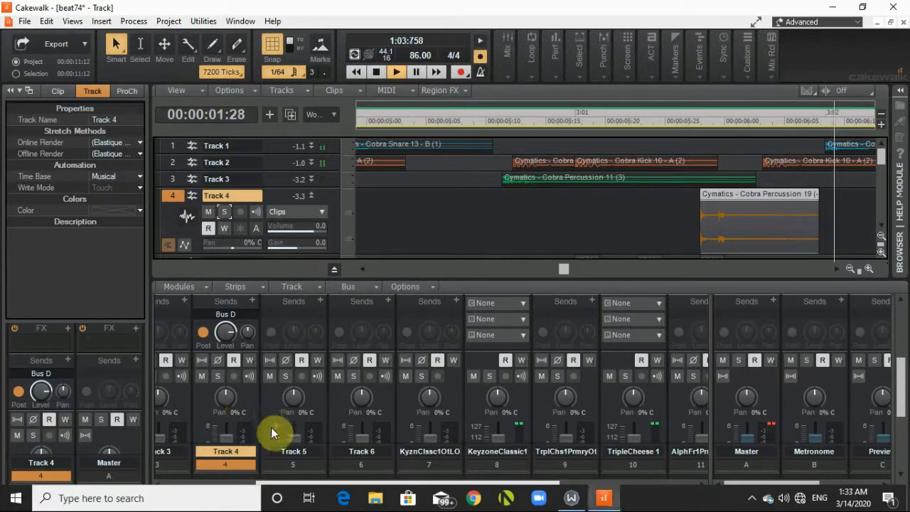
key(d)
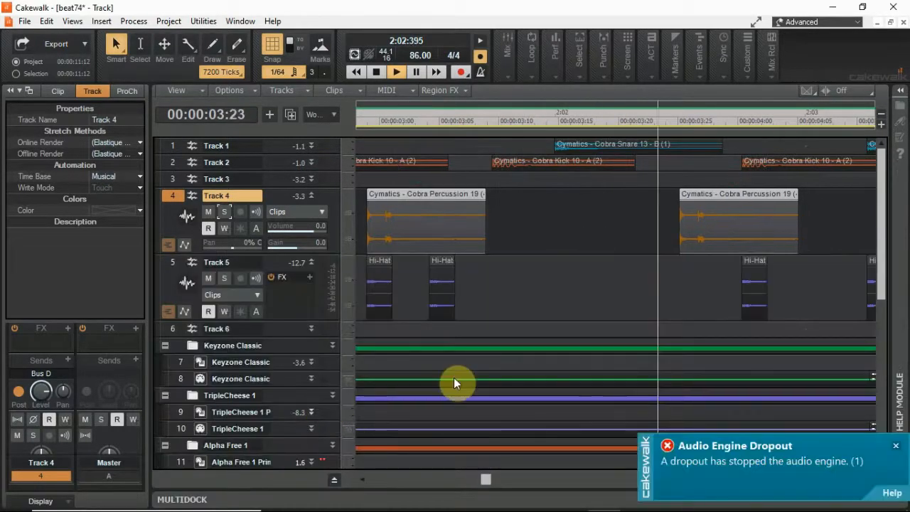
click(895, 448)
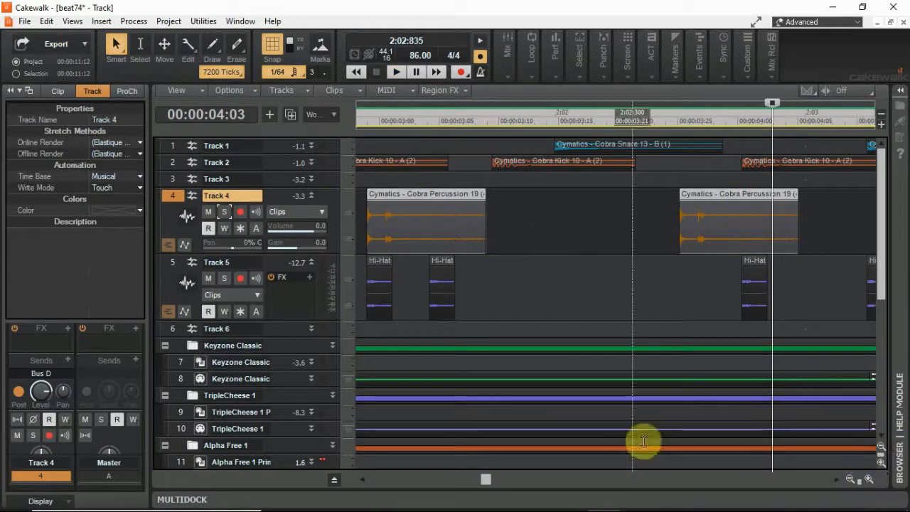
Hide the inspector, collapse Track 4 and move the playhead back to 1:02:180 in the first measure
click(11, 92)
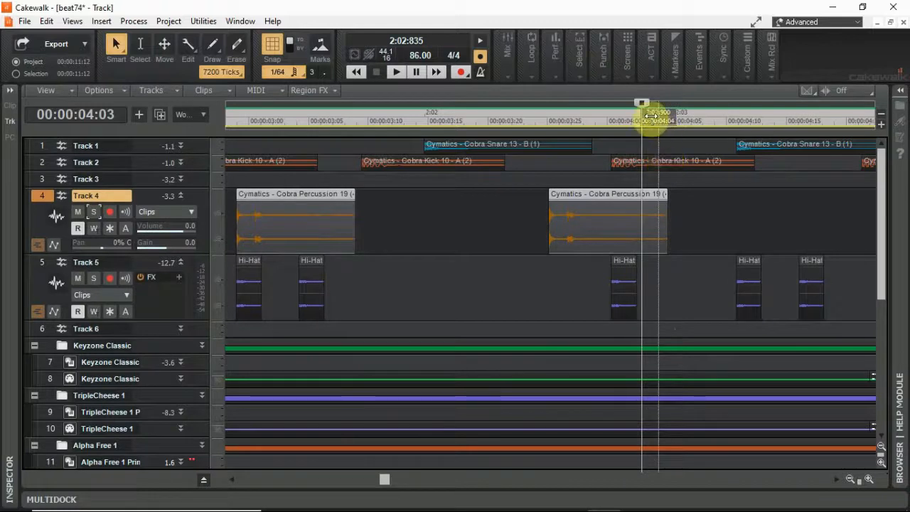
click(180, 196)
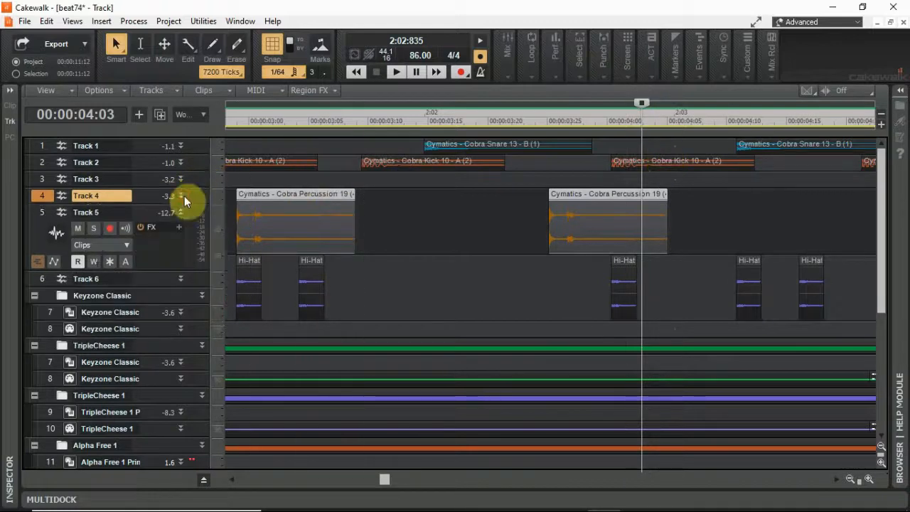
drag(640, 102, 400, 104)
drag(298, 111, 103, 101)
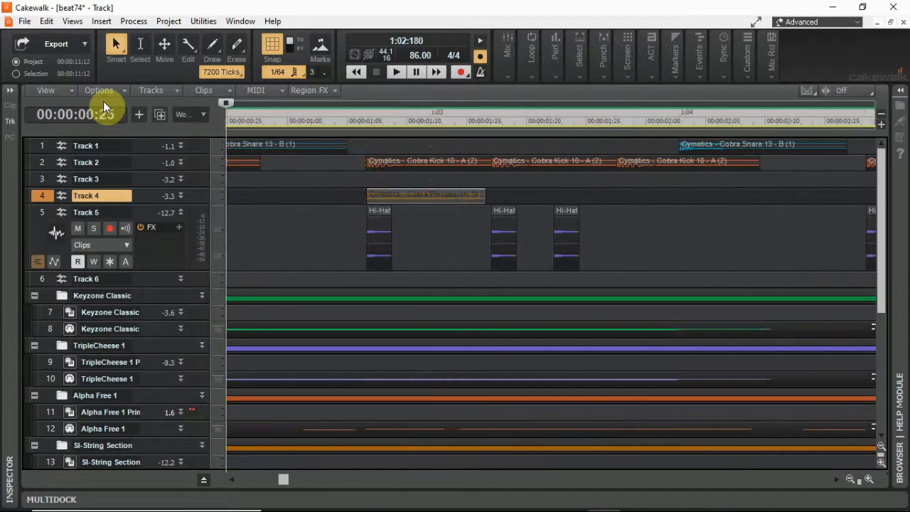
Play the full beat with the timeline zoomed out to the whole arrangement, and collapse Track 5
key(space)
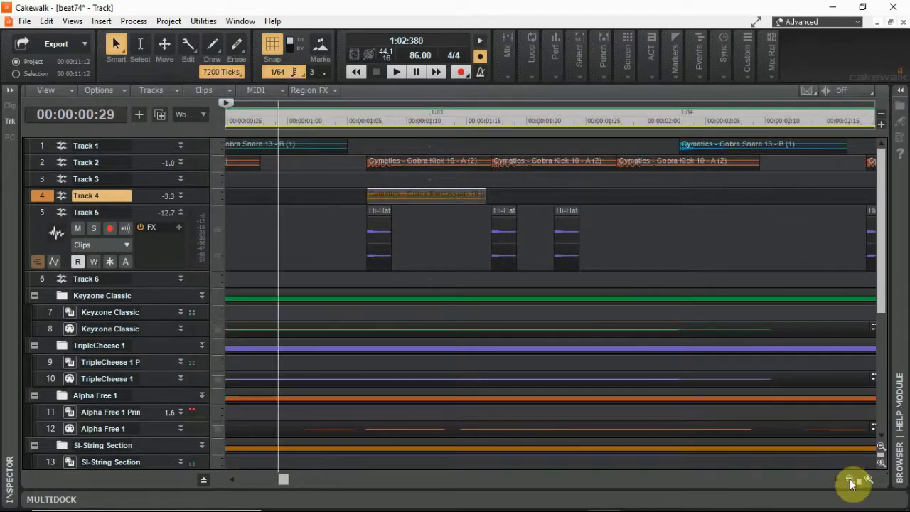
click(850, 478)
click(849, 478)
click(850, 478)
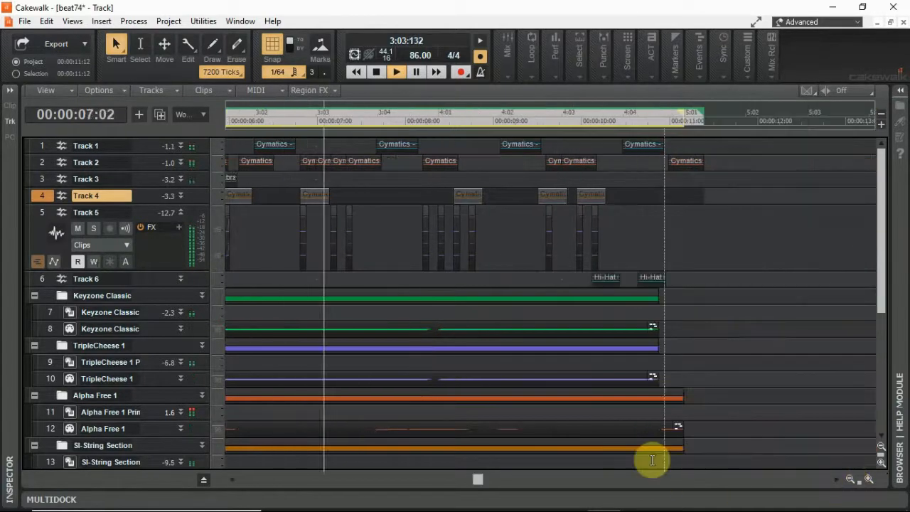
click(180, 213)
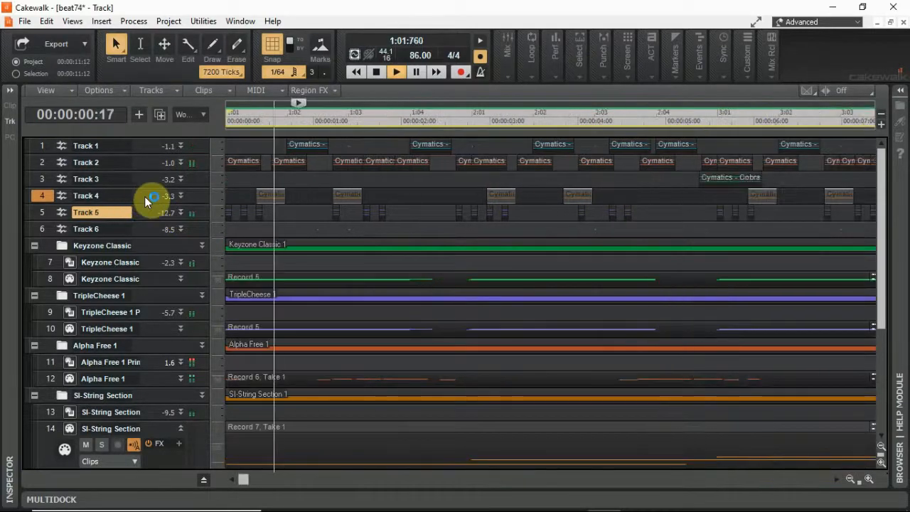
Expand and solo Track 5, dismiss the dropout notice and play the hi-hats alone
click(179, 211)
click(93, 228)
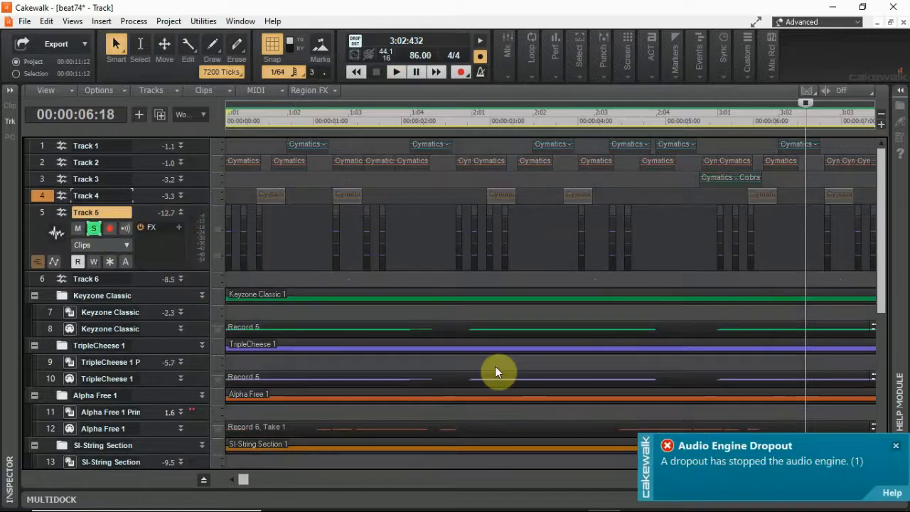
click(897, 447)
key(space)
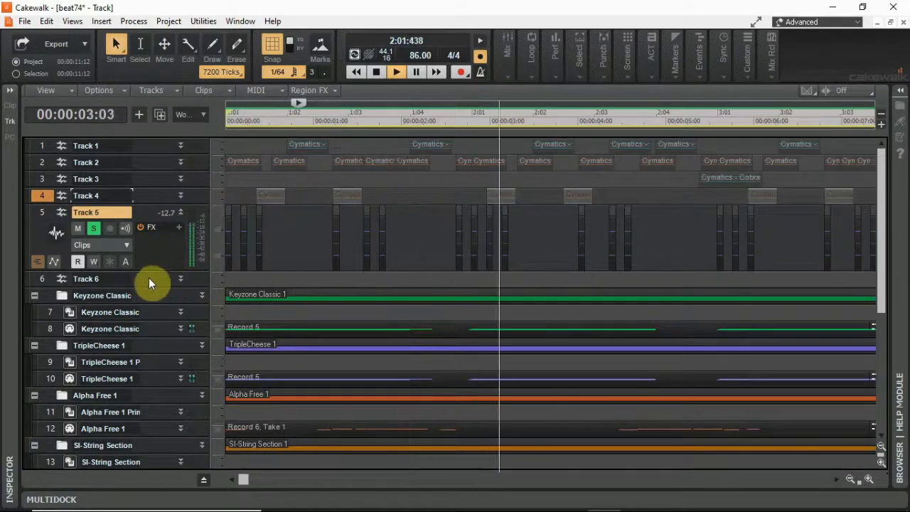
Select Track 5, show the inspector, add a send to Bus D and turn the send level down
click(41, 213)
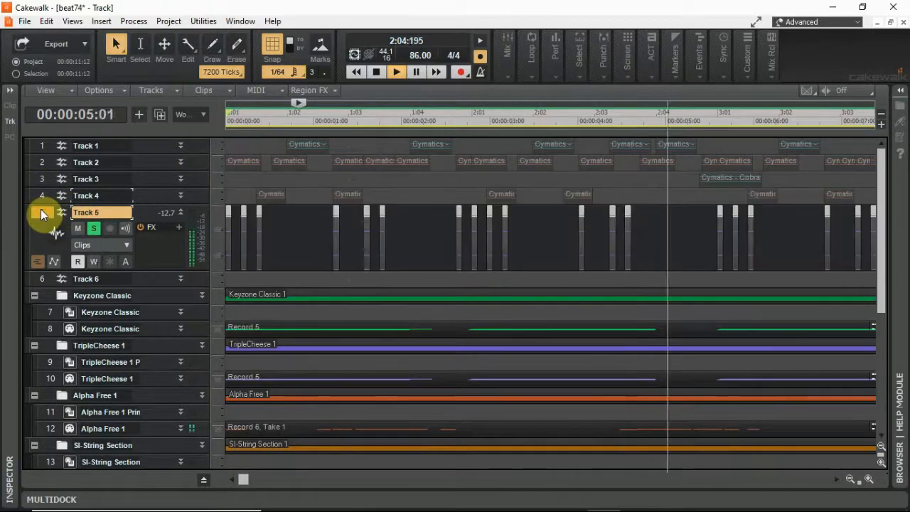
click(10, 92)
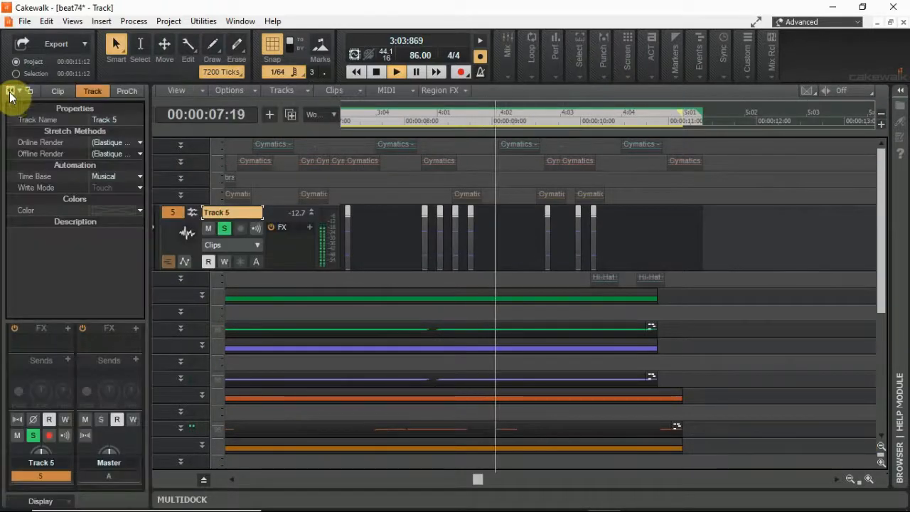
click(67, 359)
click(146, 260)
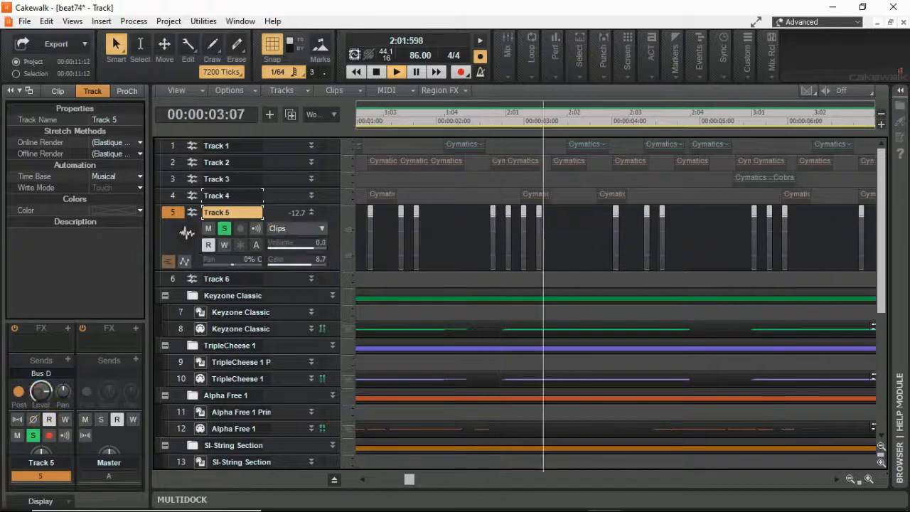
mouse_move(41, 389)
mouse_down()
mouse_move(40, 377)
mouse_move(41, 406)
mouse_up()
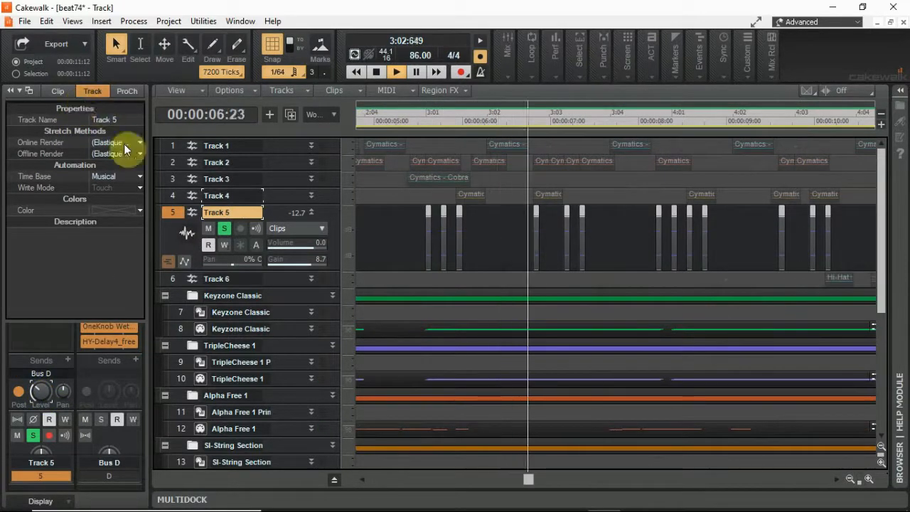
Unsolo Track 5, restart playback from the beginning and raise the track's Bus D send level to about -2.1 while the full beat plays
click(229, 228)
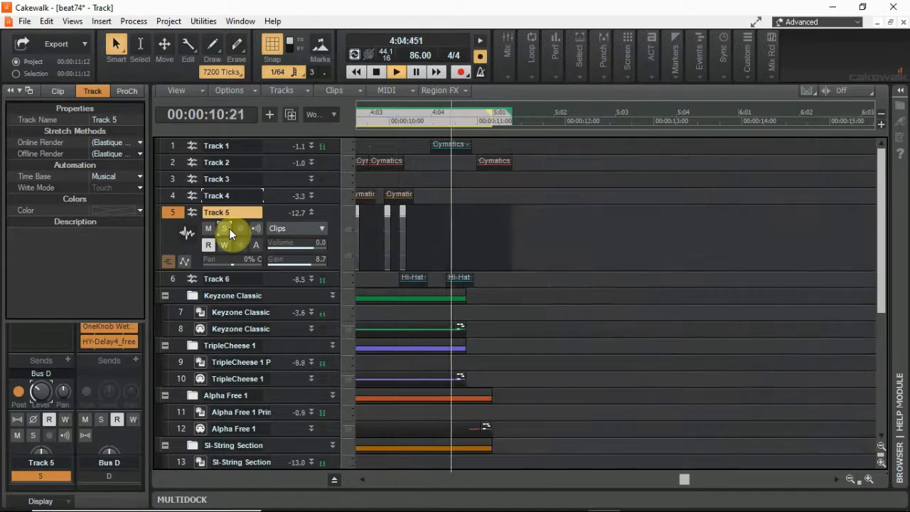
key(w)
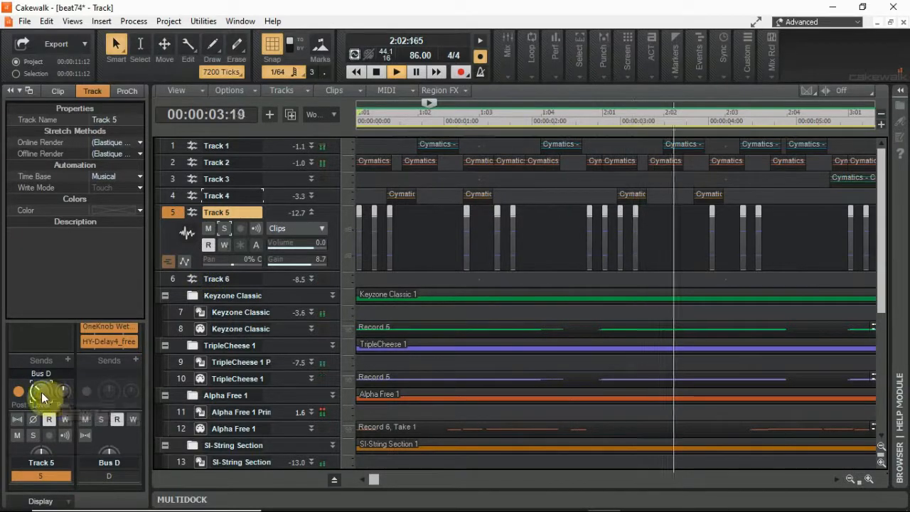
drag(42, 397, 43, 399)
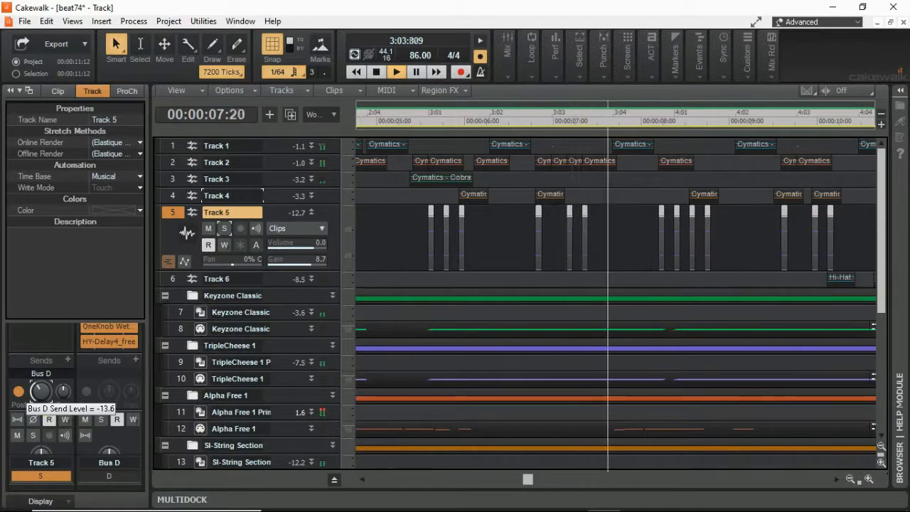
drag(42, 399, 42, 388)
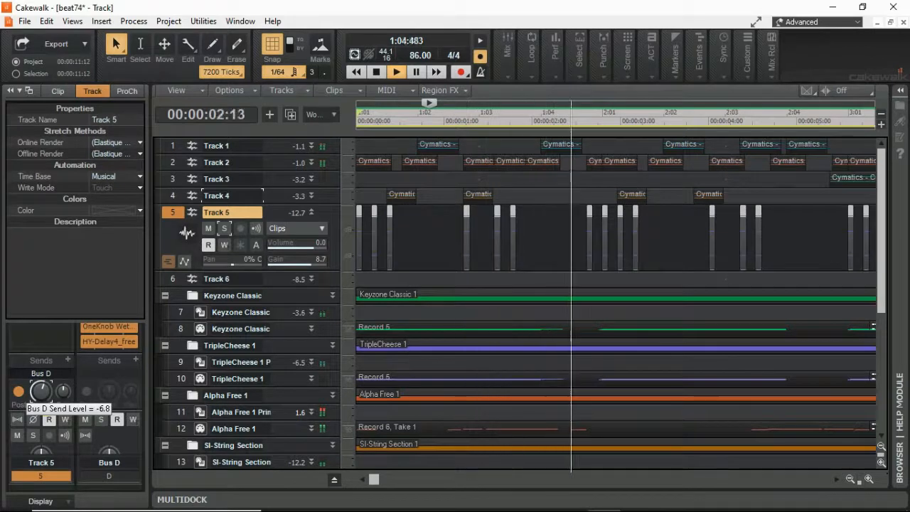
drag(41, 391, 41, 389)
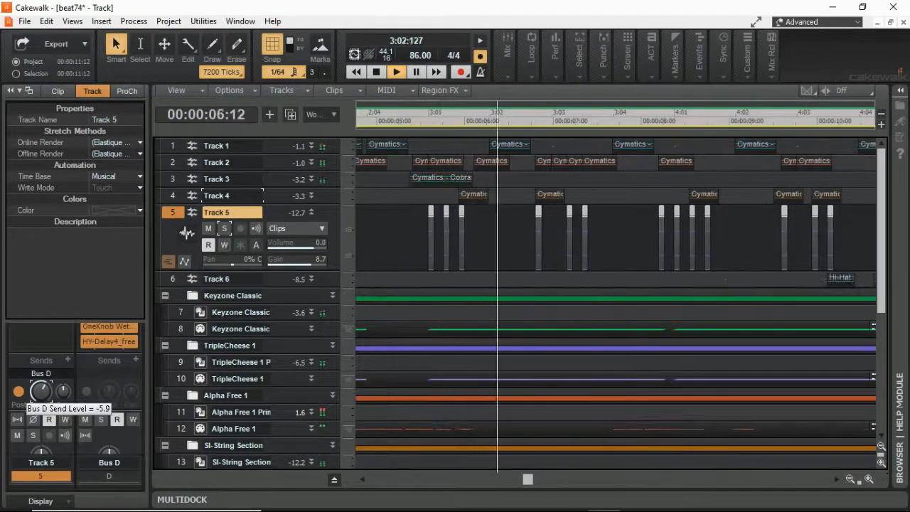
drag(40, 389, 41, 386)
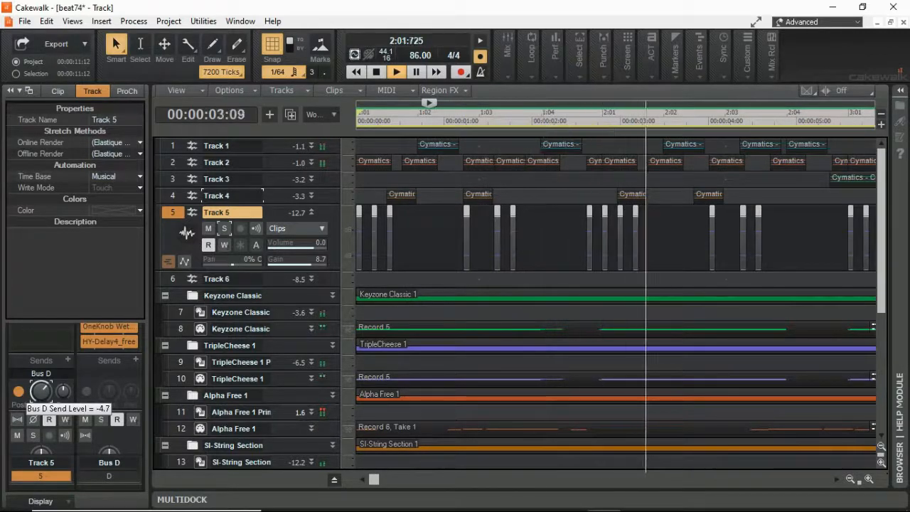
drag(41, 386, 40, 385)
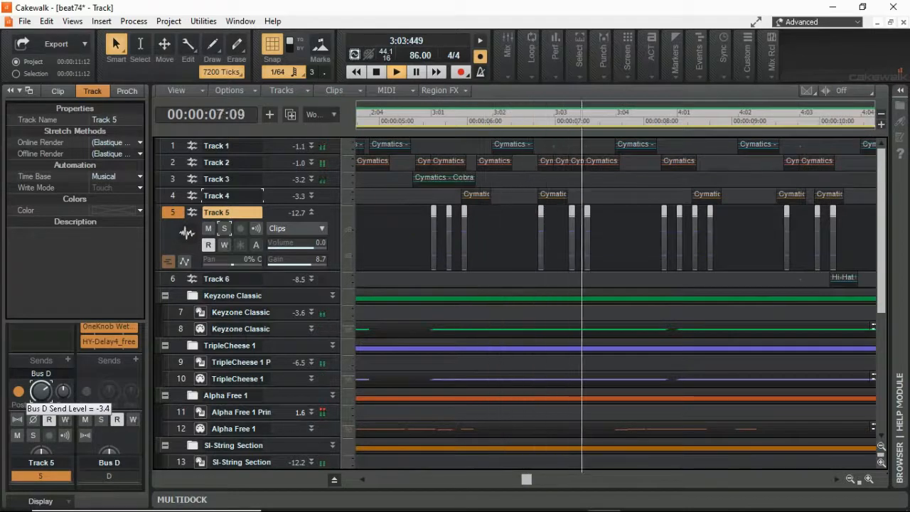
drag(41, 389, 40, 391)
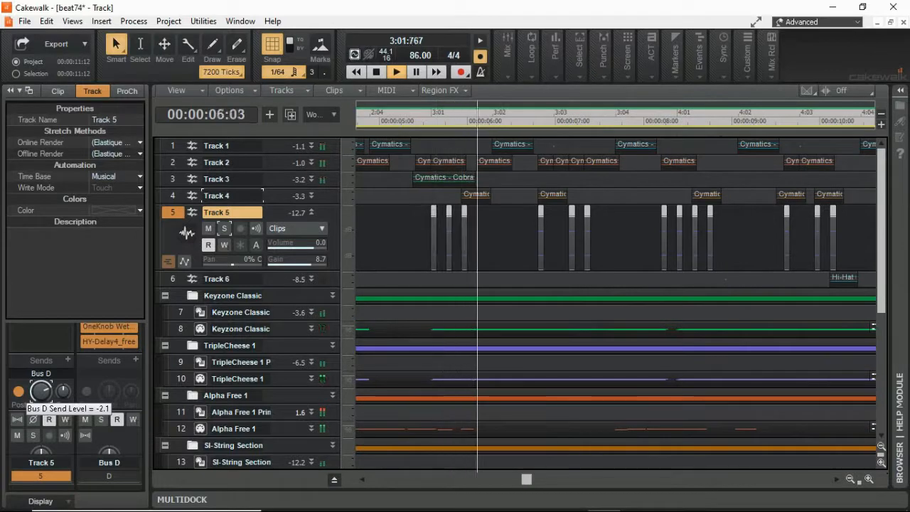
drag(41, 390, 41, 392)
key(space)
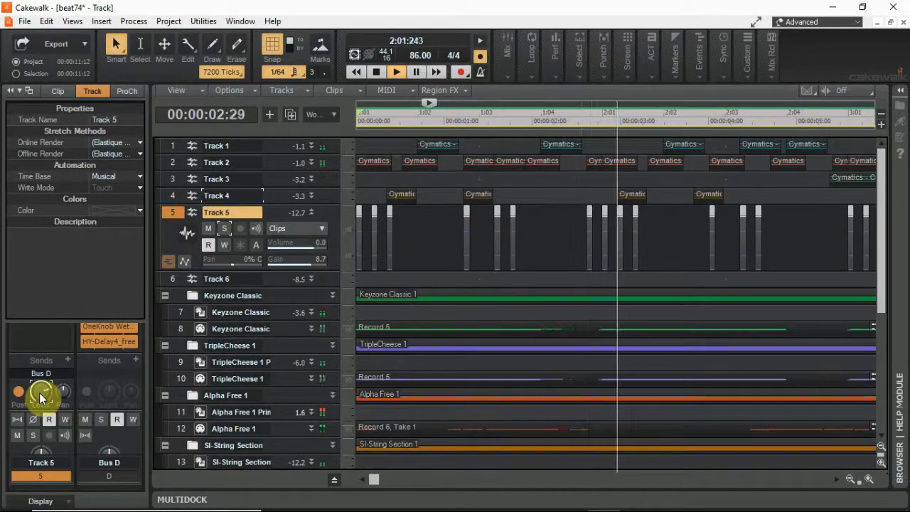
drag(40, 393, 40, 398)
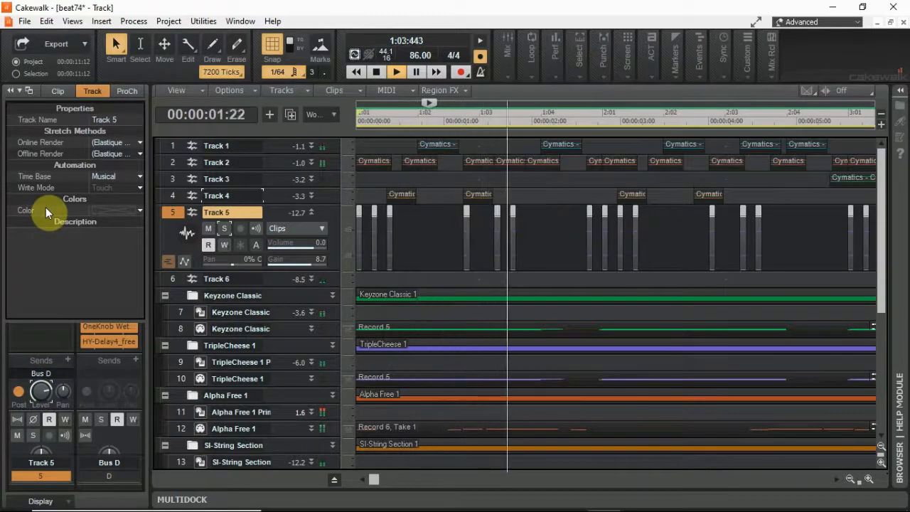
Set the Bus D send level of Track 4 to -5.2 and hide the inspector
click(178, 200)
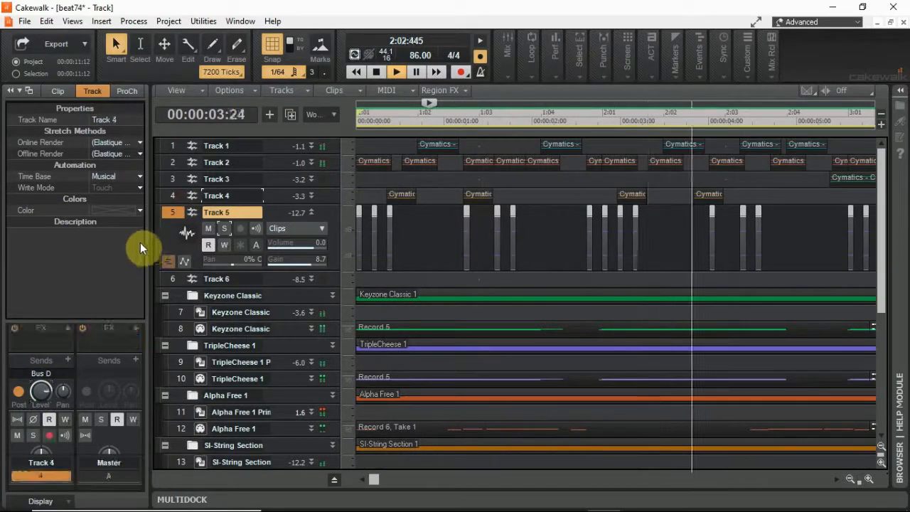
drag(41, 390, 40, 386)
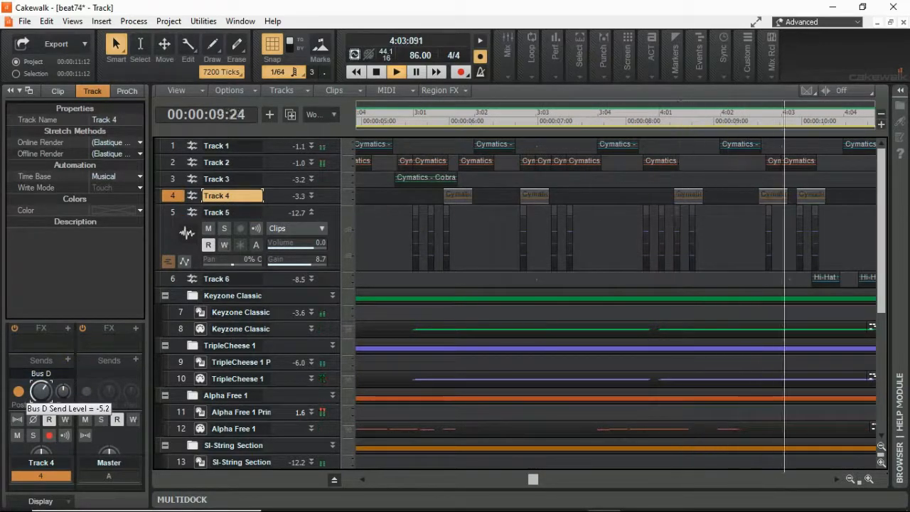
click(10, 90)
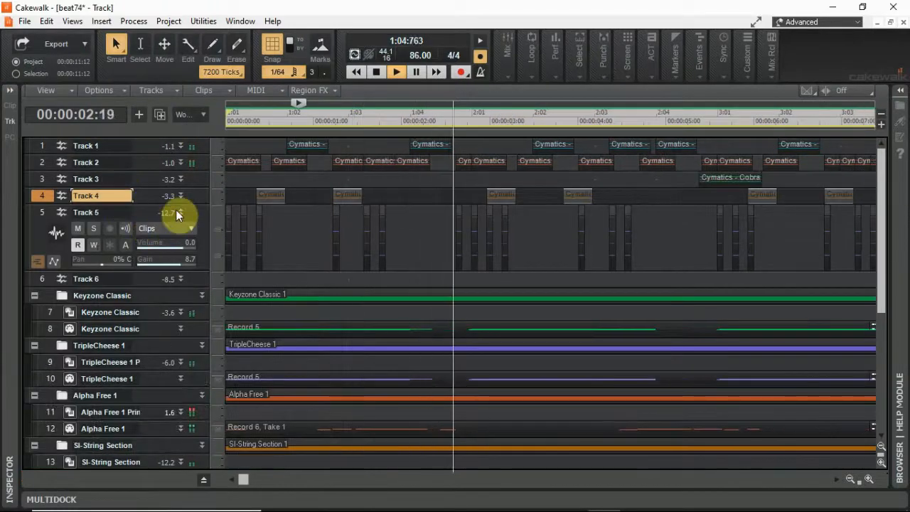
Stop playback, save the beat74 project and collapse Track 5
click(177, 222)
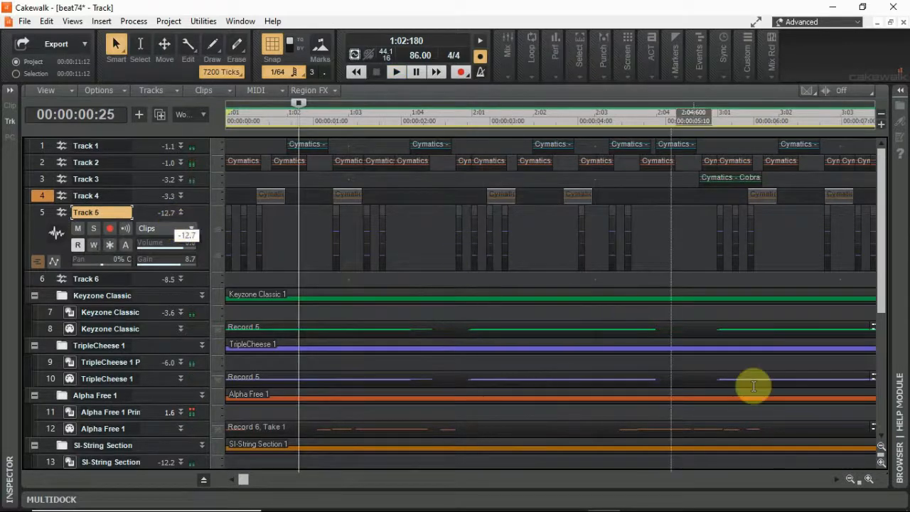
click(850, 479)
click(851, 479)
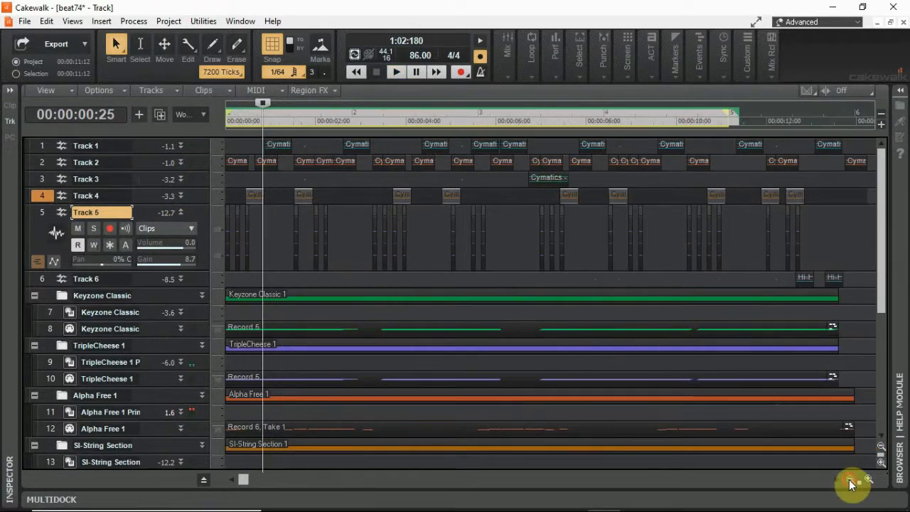
click(26, 22)
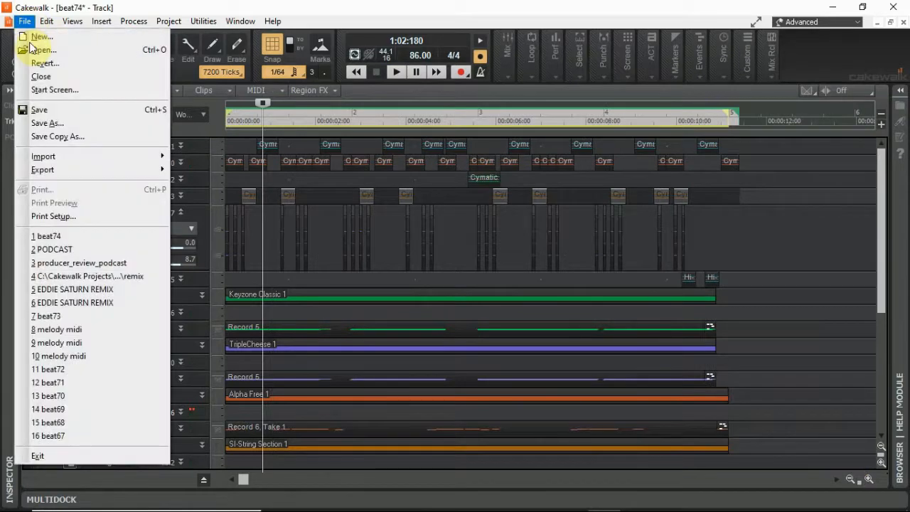
click(36, 111)
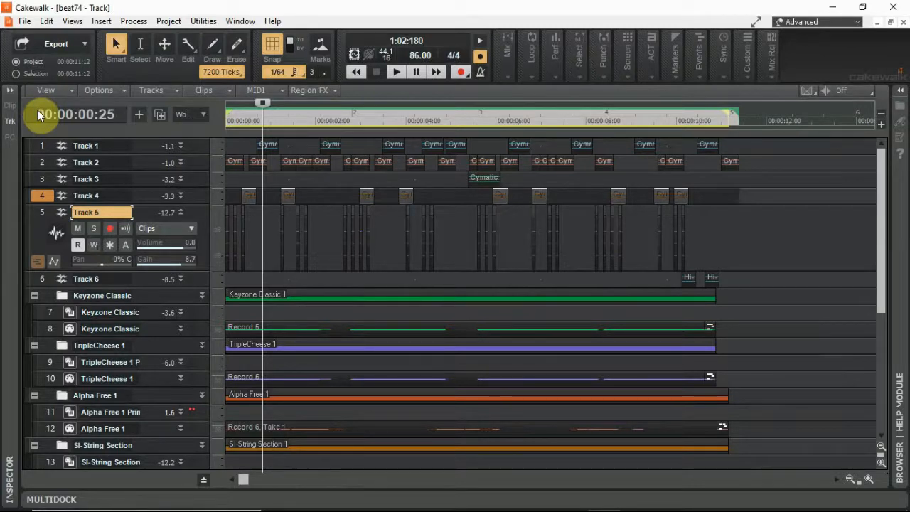
double_click(179, 210)
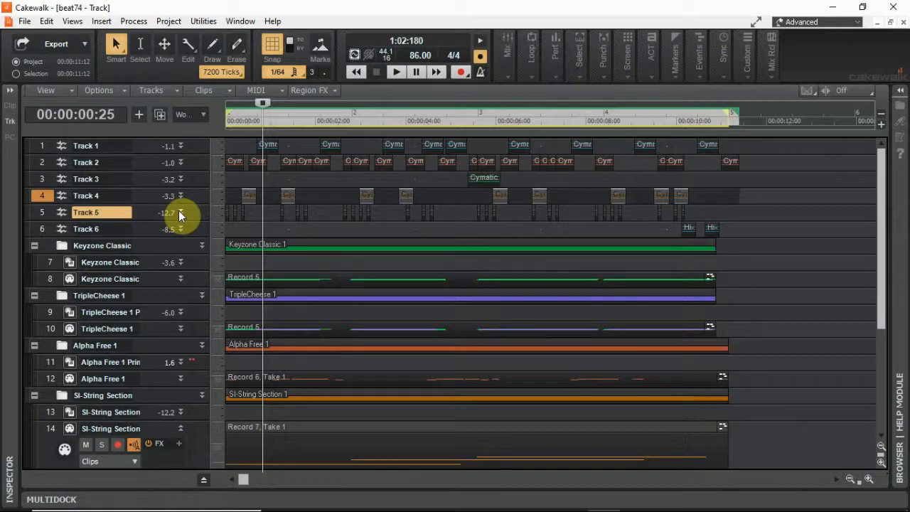
Select Track 1 and expand Tracks 1 and 2 with the timeline zoomed in on the first measures
click(41, 145)
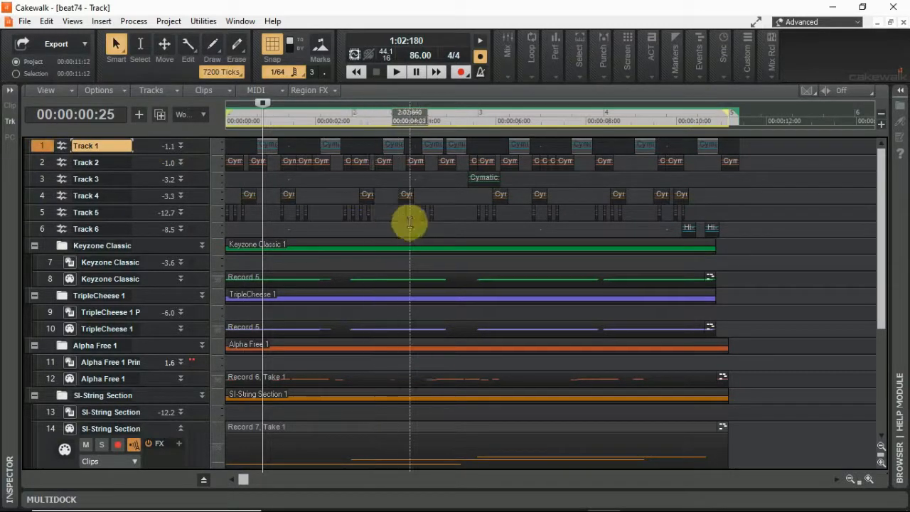
double_click(180, 162)
double_click(182, 144)
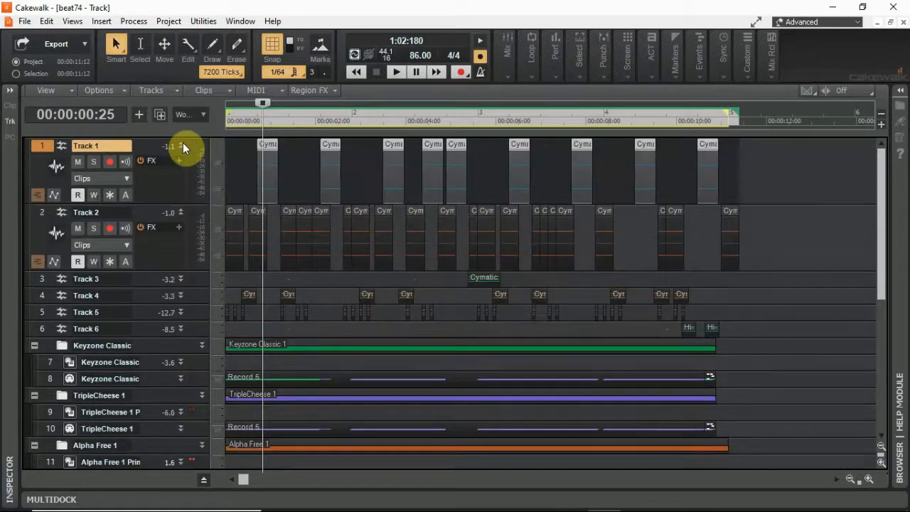
click(868, 480)
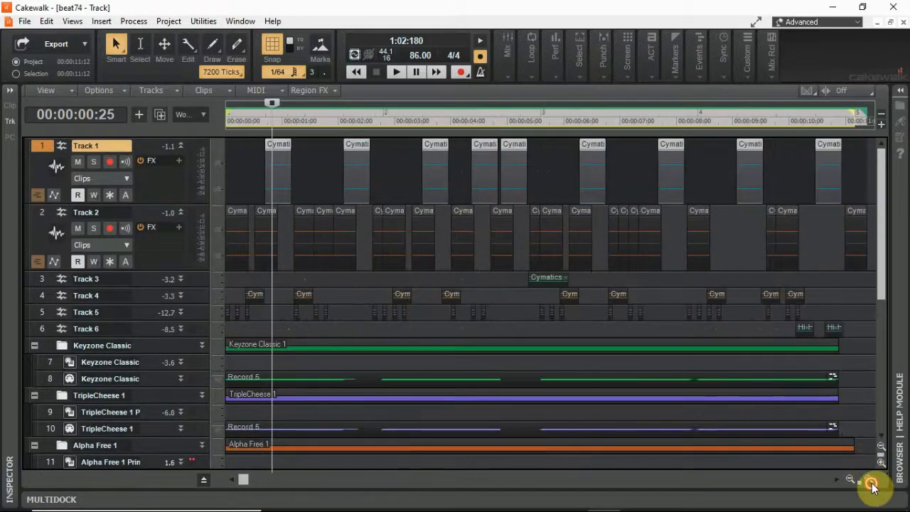
click(869, 479)
click(869, 479)
click(868, 479)
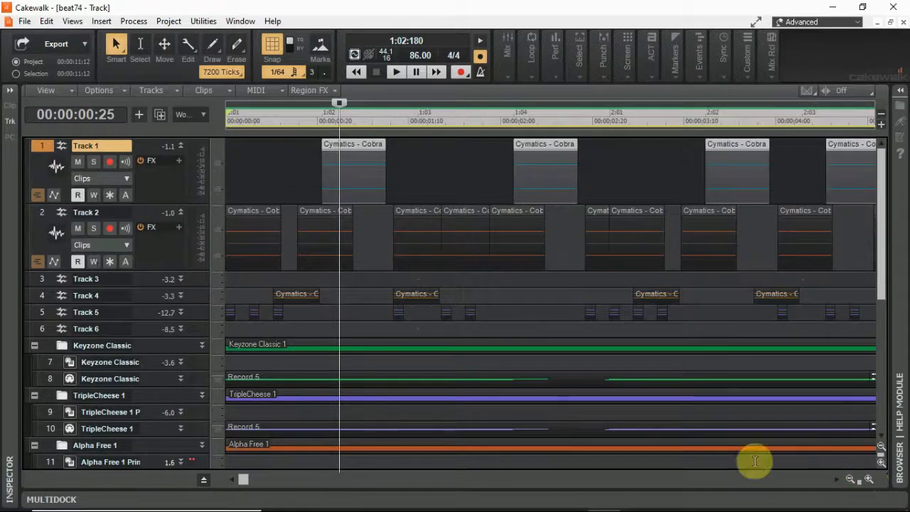
Solo Track 2 and play its clips alone
click(93, 228)
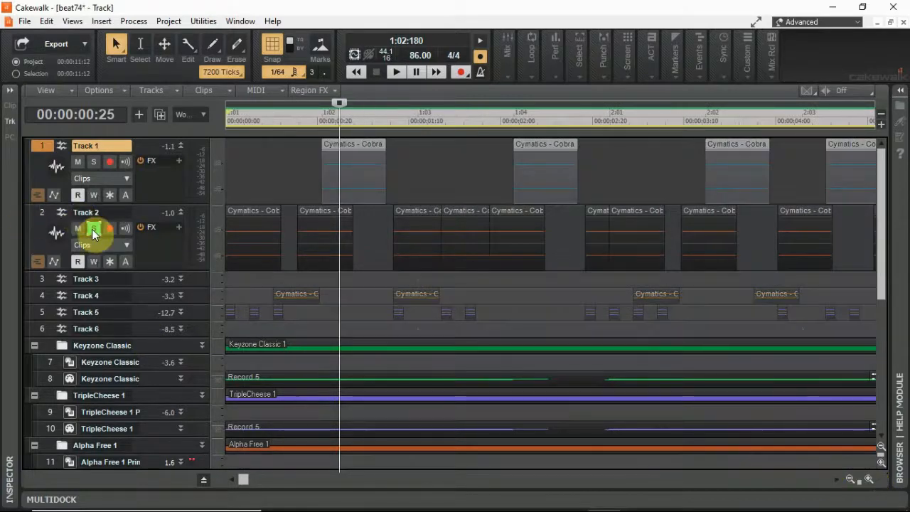
key(space)
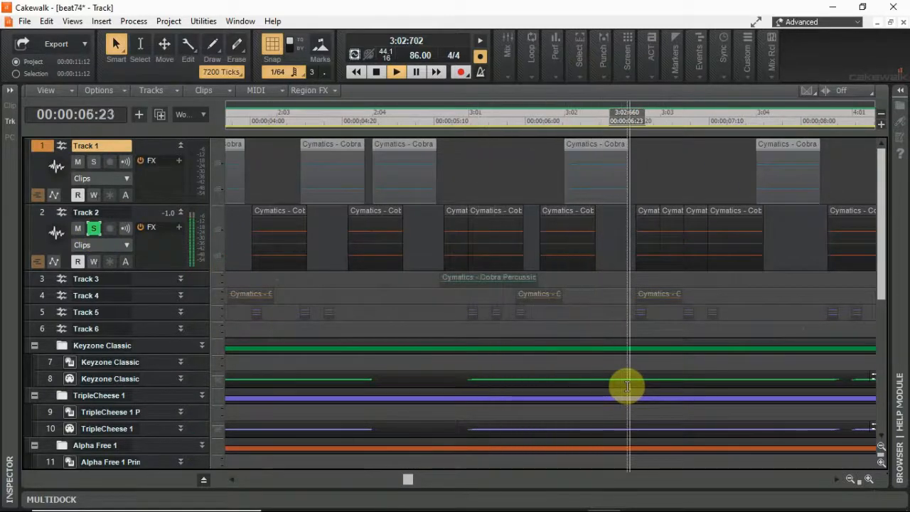
key(space)
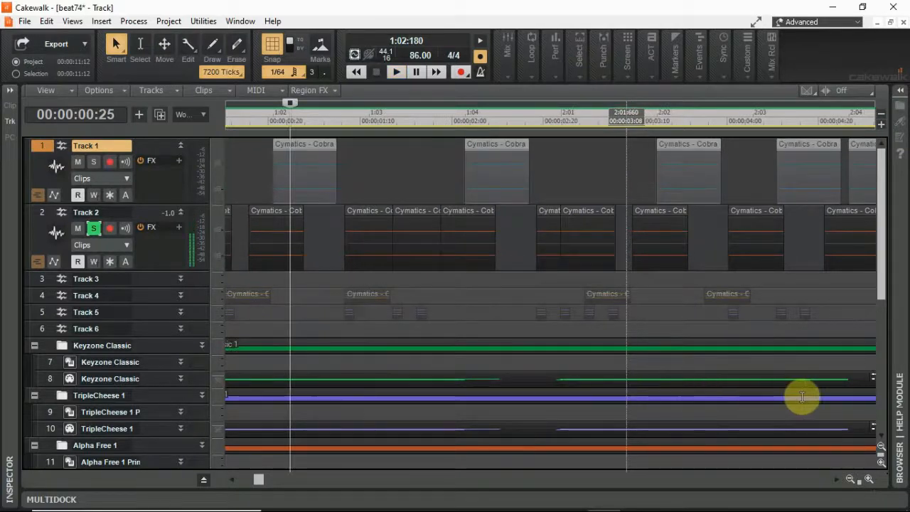
Solo Track 1 as well, return to the project start and play both tracks together across the whole arrangement
click(93, 161)
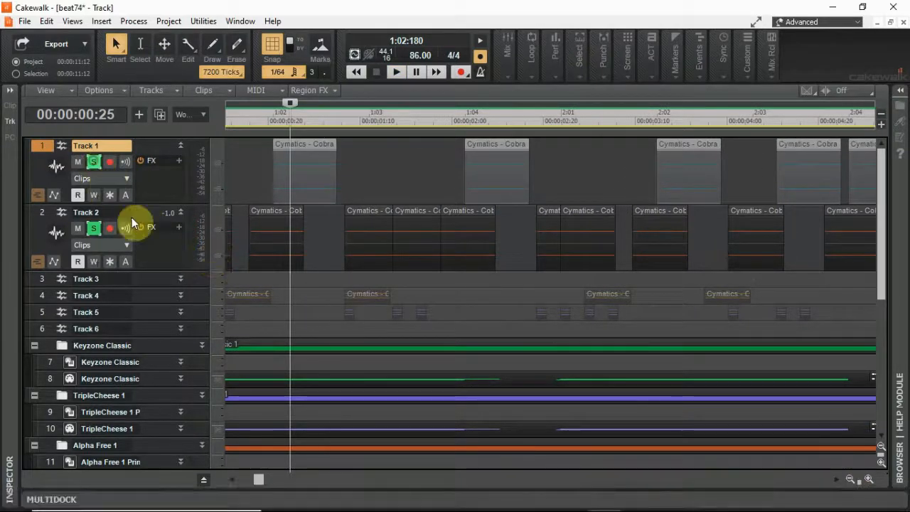
scroll(286, 100, left, 2)
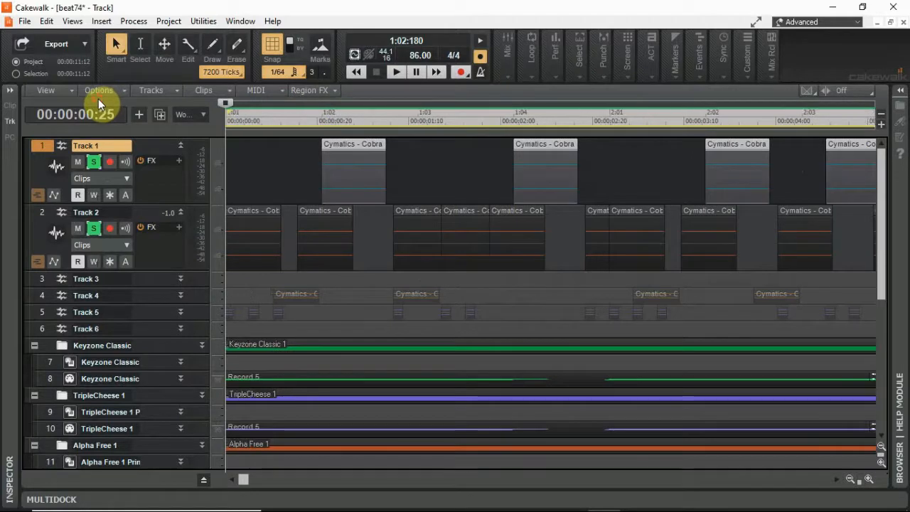
key(space)
click(852, 481)
click(851, 481)
click(850, 481)
click(849, 482)
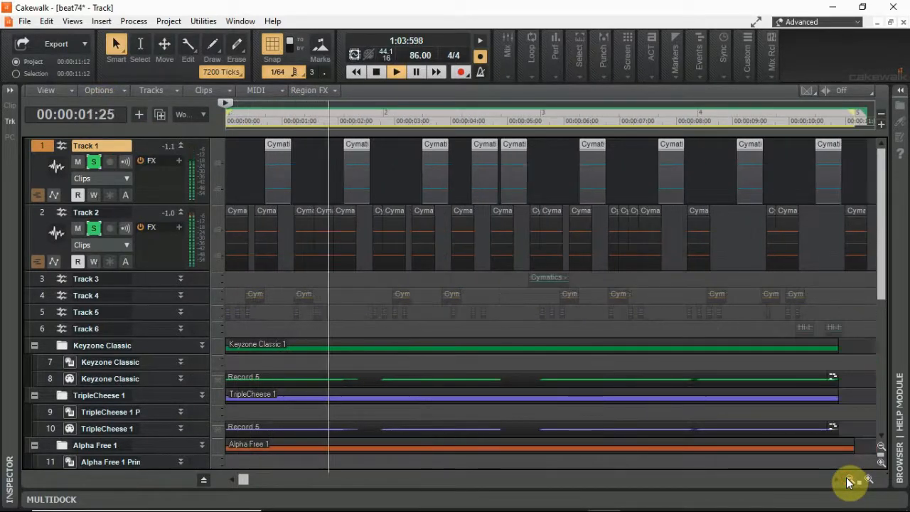
click(849, 482)
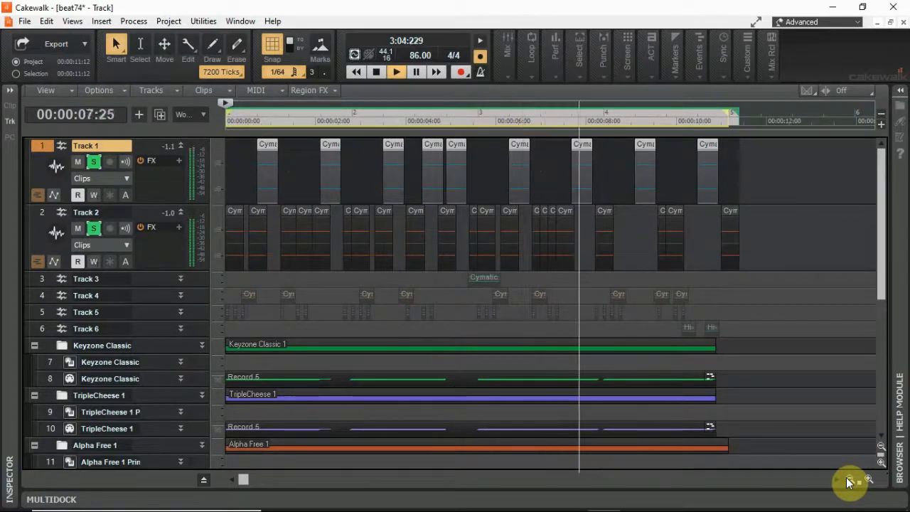
key(space)
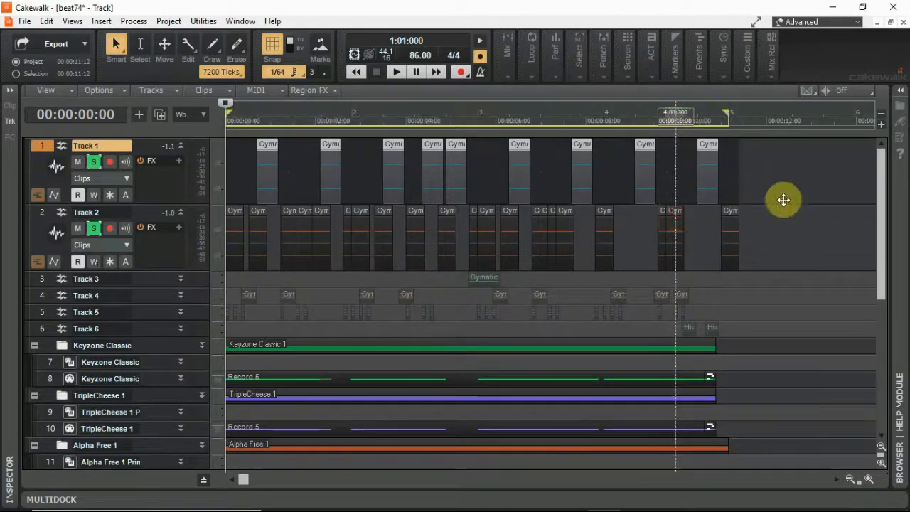
Move the two adjoining Track 2 clips near 4:03 out of the pattern into the empty space in measure 5
click(807, 209)
click(692, 227)
drag(664, 209, 835, 209)
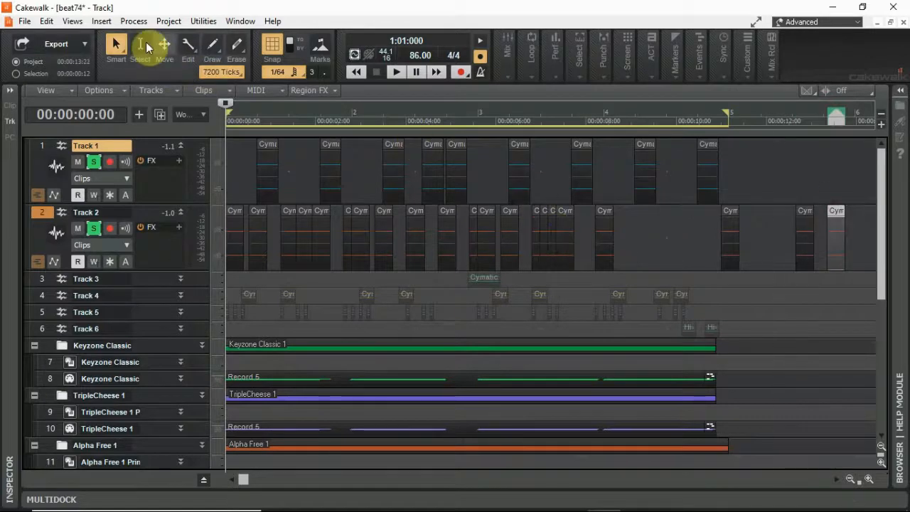
Select the cluster of four Track 2 clips around 3:03 and move it one measure along, to about 4:02:780
click(143, 44)
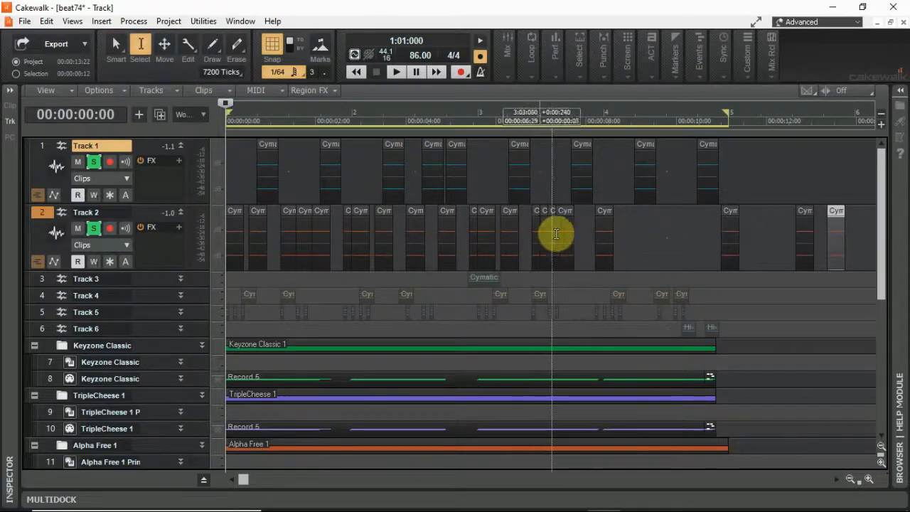
drag(556, 234, 574, 234)
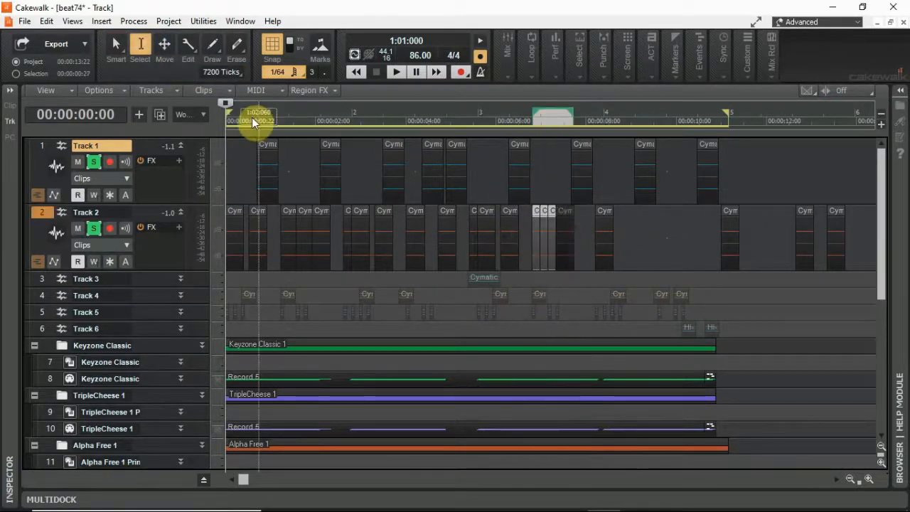
click(162, 45)
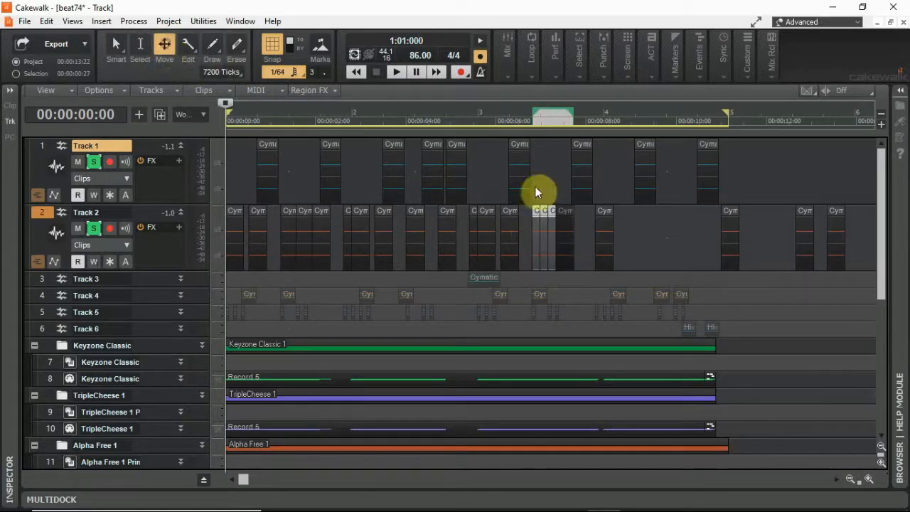
drag(538, 211, 662, 212)
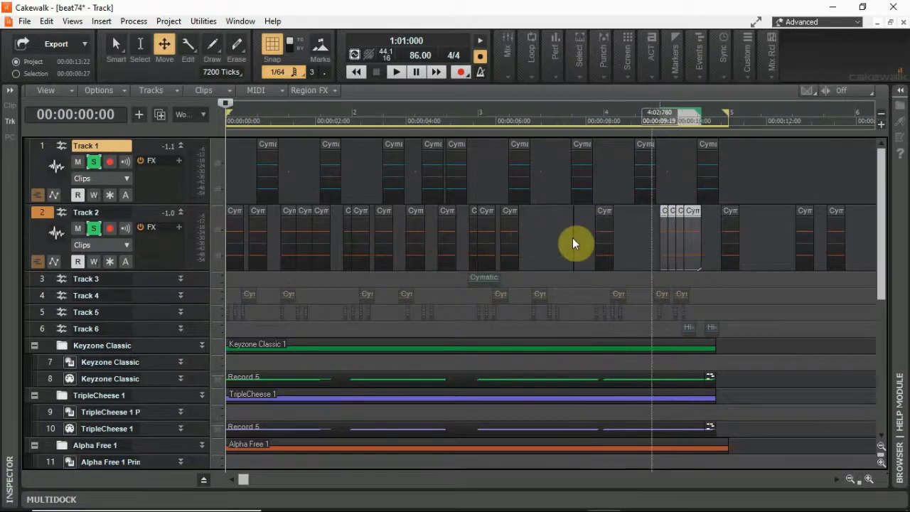
Remove the leftover clip sliver near 3:04 on Track 2 and move the earlier measure 5 clip into the gap just before 3:03
click(141, 54)
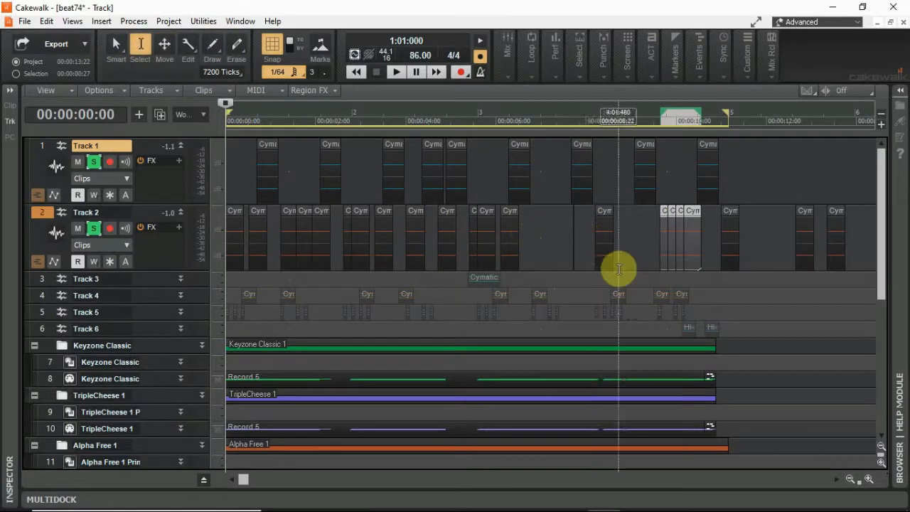
click(548, 242)
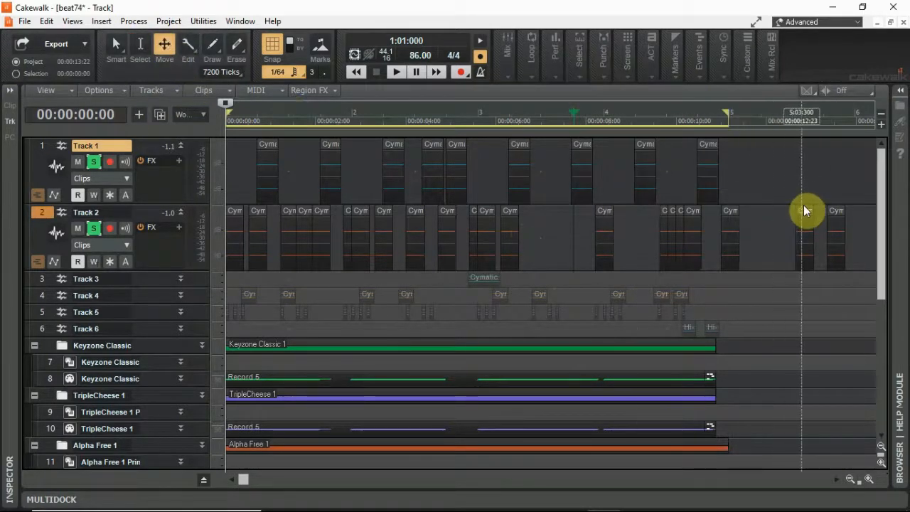
drag(804, 210, 541, 216)
Set the snap resolution to 1/16, align the moved Track 2 clip to about 3:02:720 and place the remaining measure 5 clip at about 4:01:480
click(276, 72)
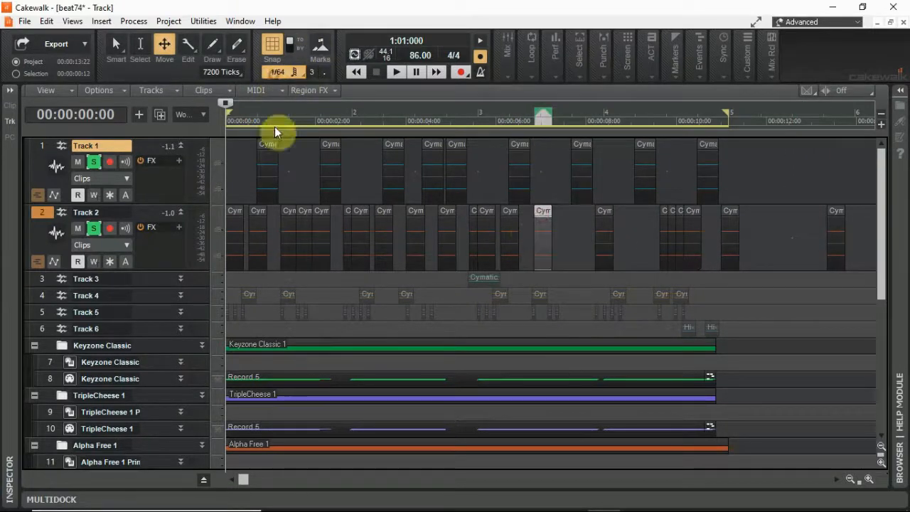
click(291, 165)
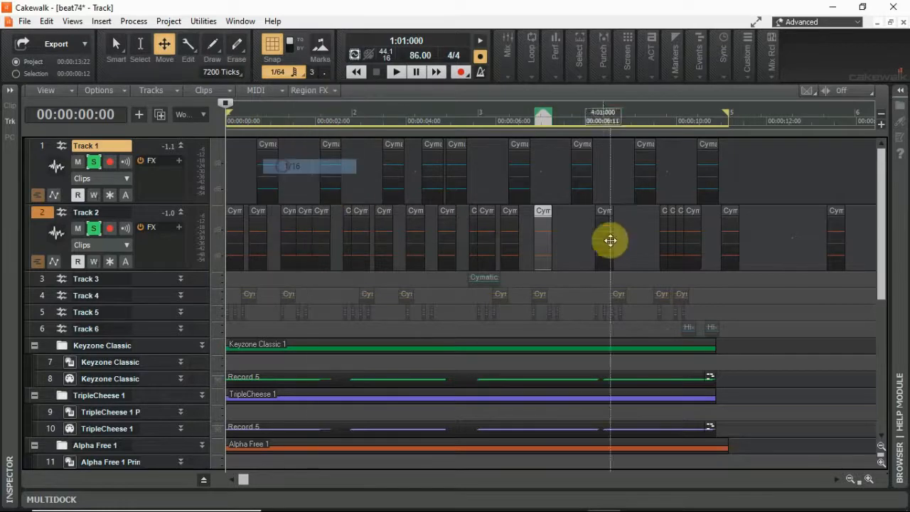
drag(541, 209, 538, 209)
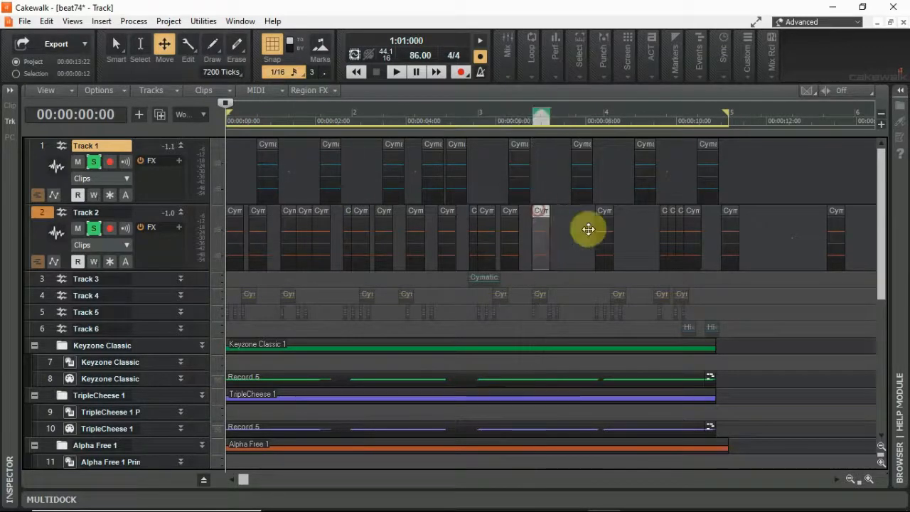
drag(833, 207, 624, 224)
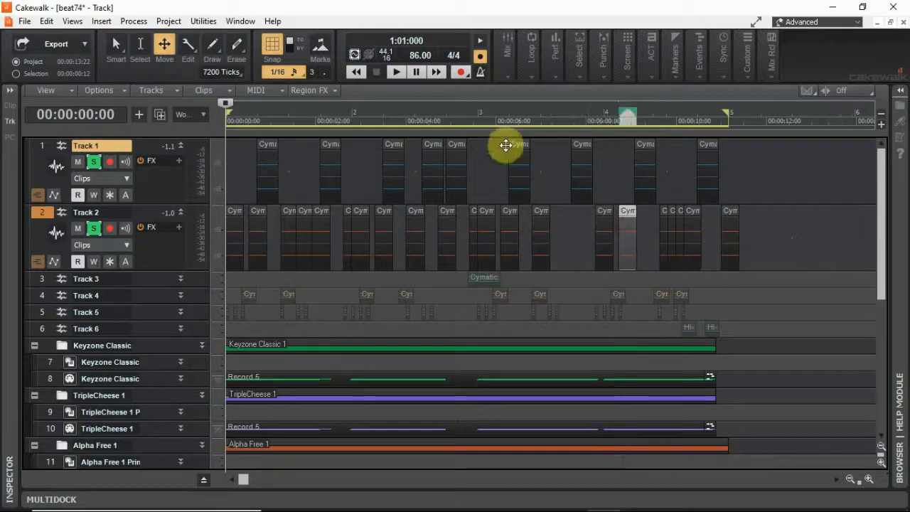
Start playing the rearranged tracks from the project start and save the project
key(space)
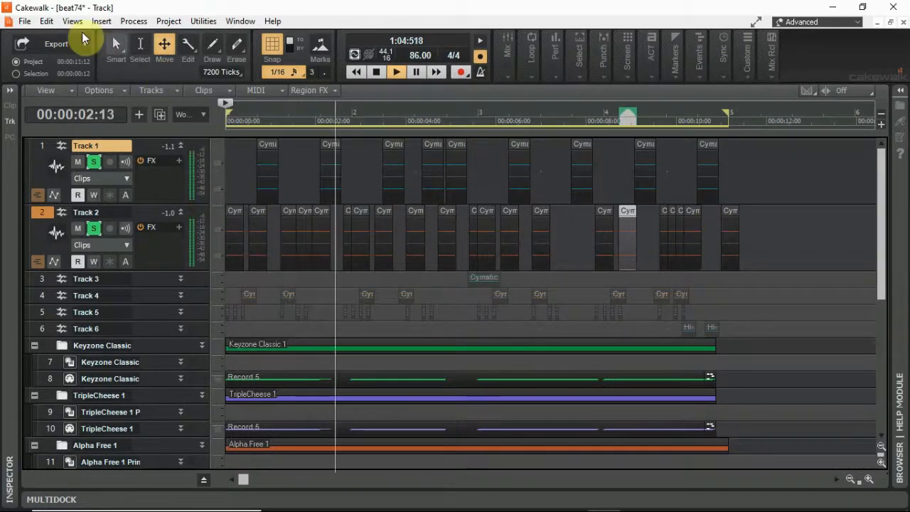
click(22, 27)
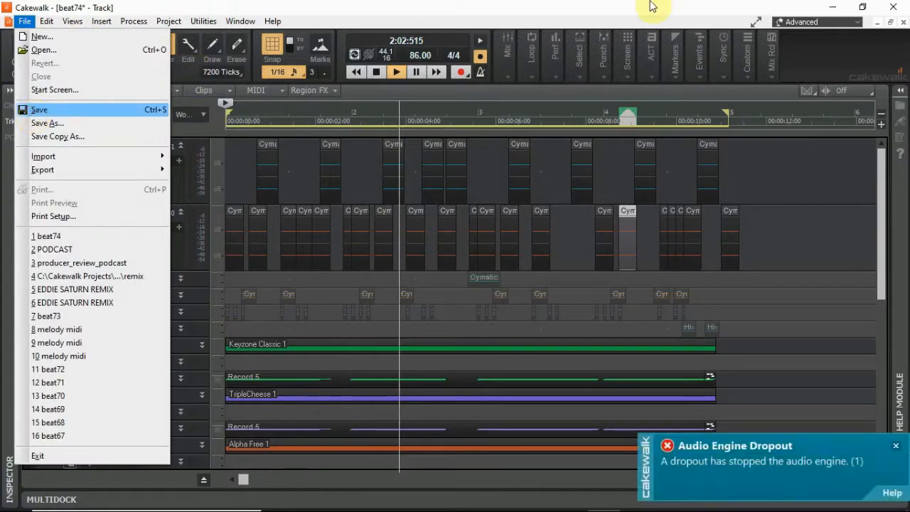
key(Return)
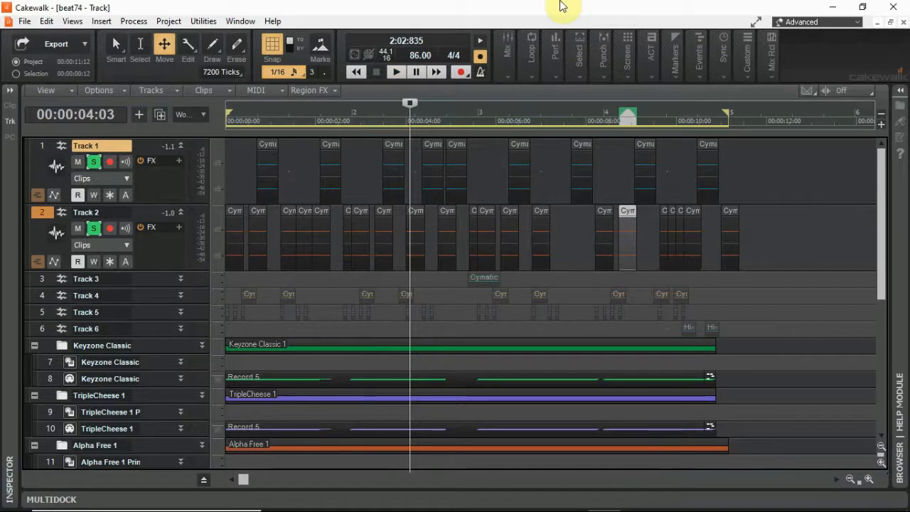
Play Tracks 1 and 2 through measure 4 to check the timing of the repositioned Track 2 clips
key(space)
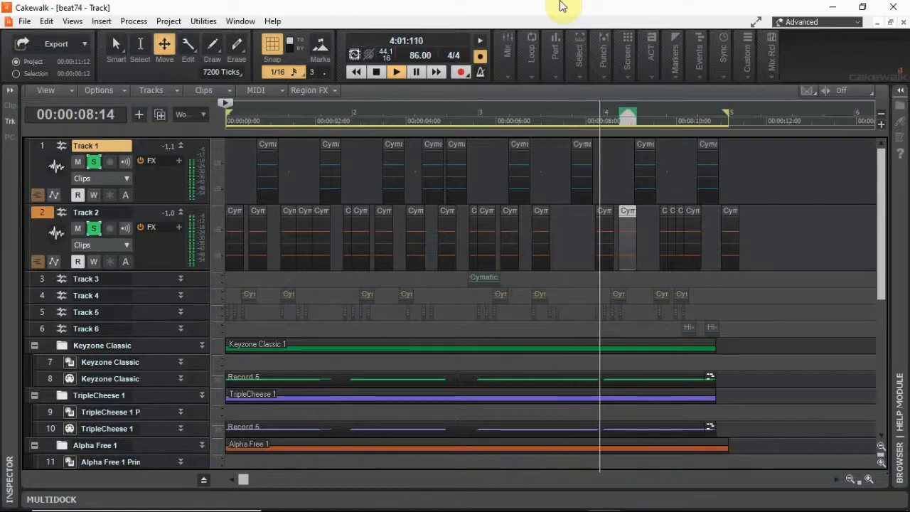
key(space)
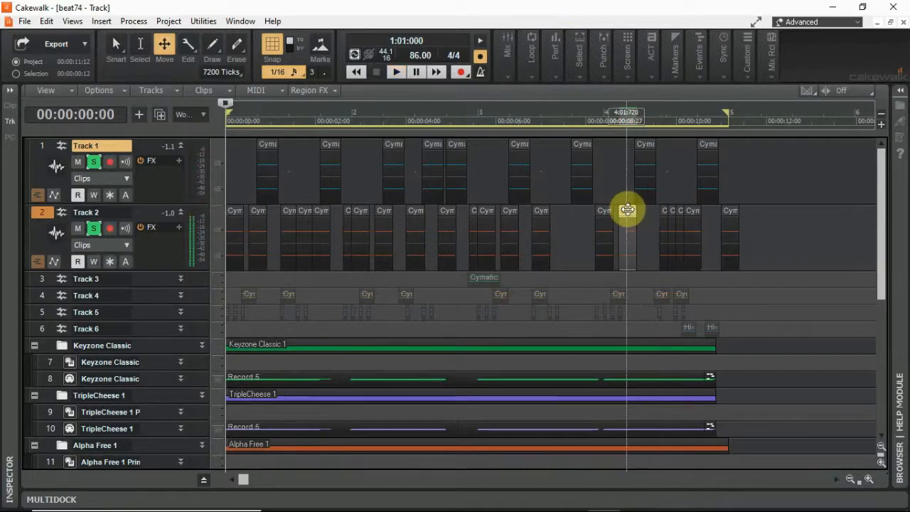
drag(628, 209, 626, 210)
drag(670, 281, 608, 210)
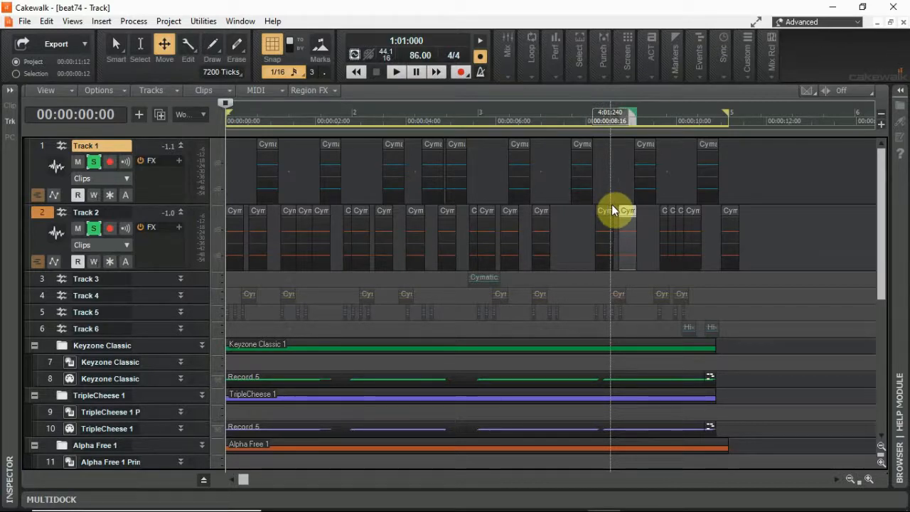
key(space)
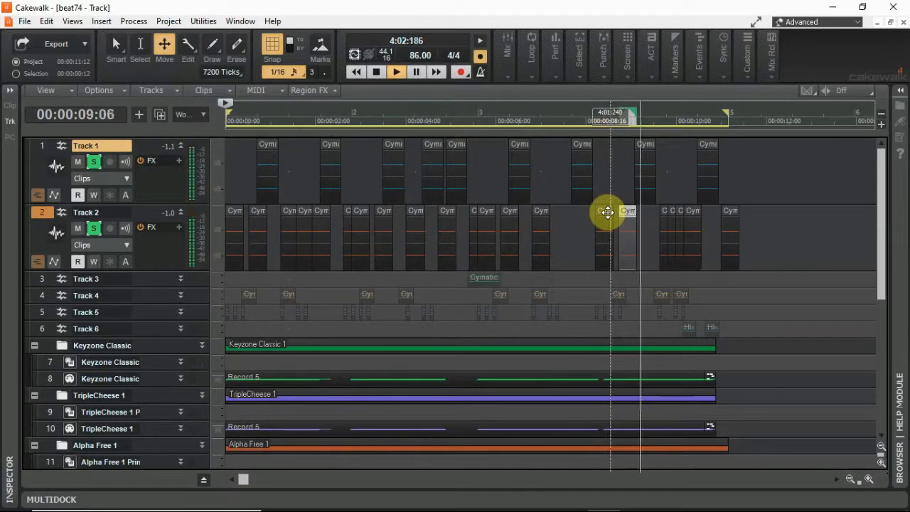
key(space)
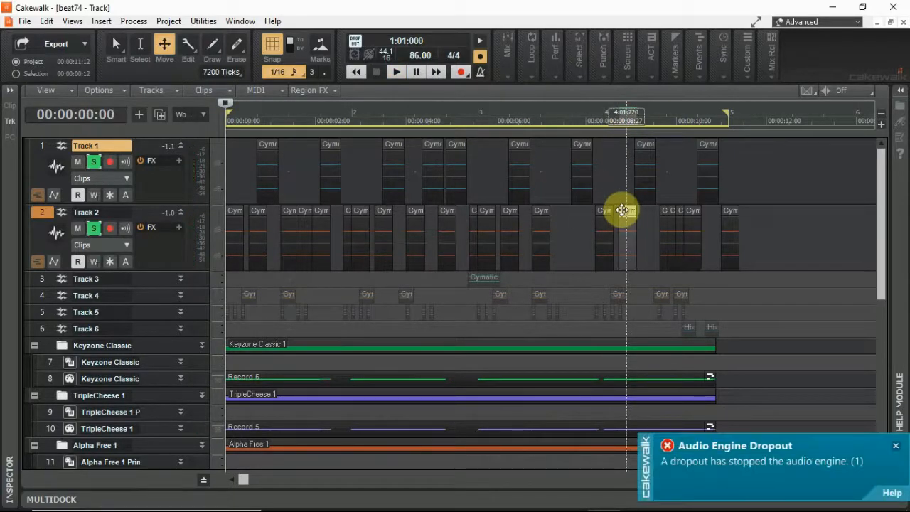
Dismiss the audio dropout notification, restart playback, and expand and solo Tracks 4 and 5 alongside Tracks 1 and 2
click(895, 445)
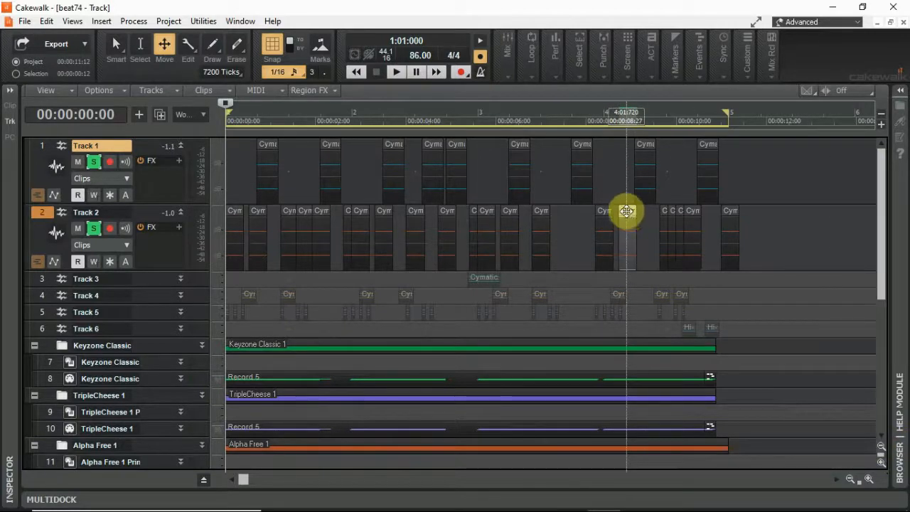
click(627, 210)
key(space)
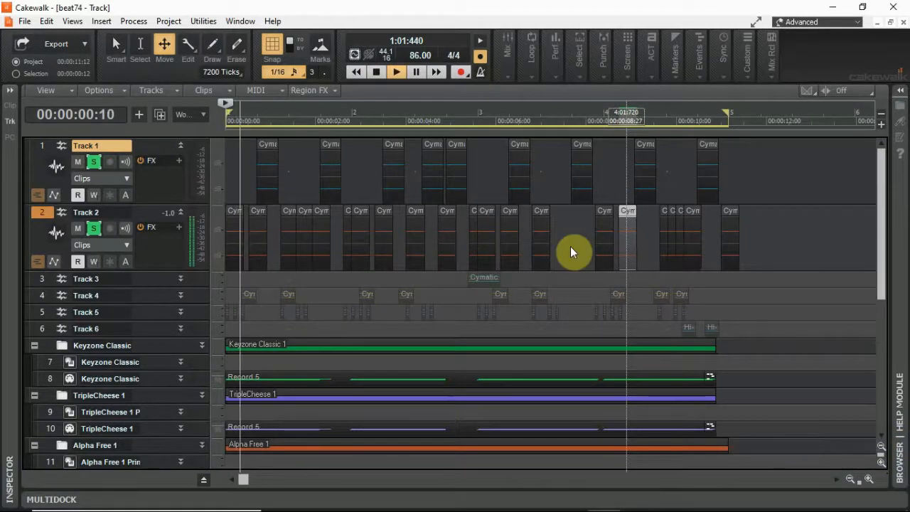
click(180, 294)
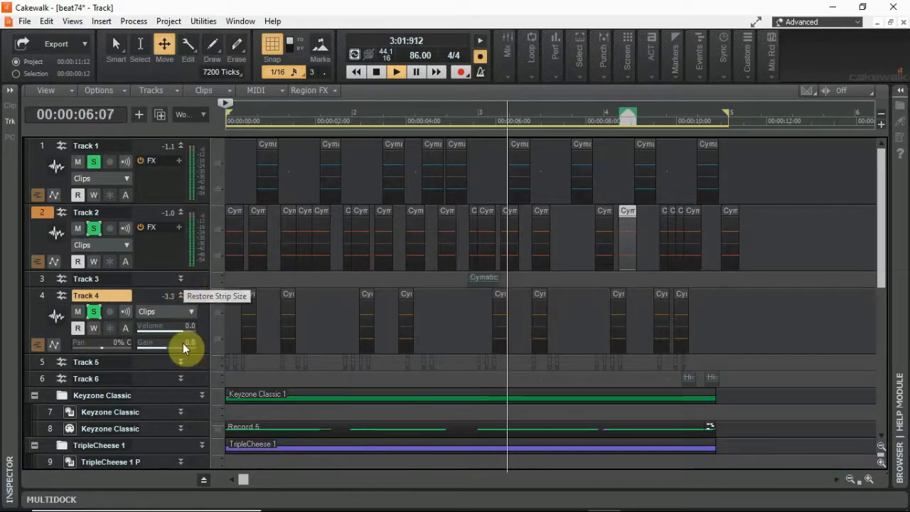
click(107, 366)
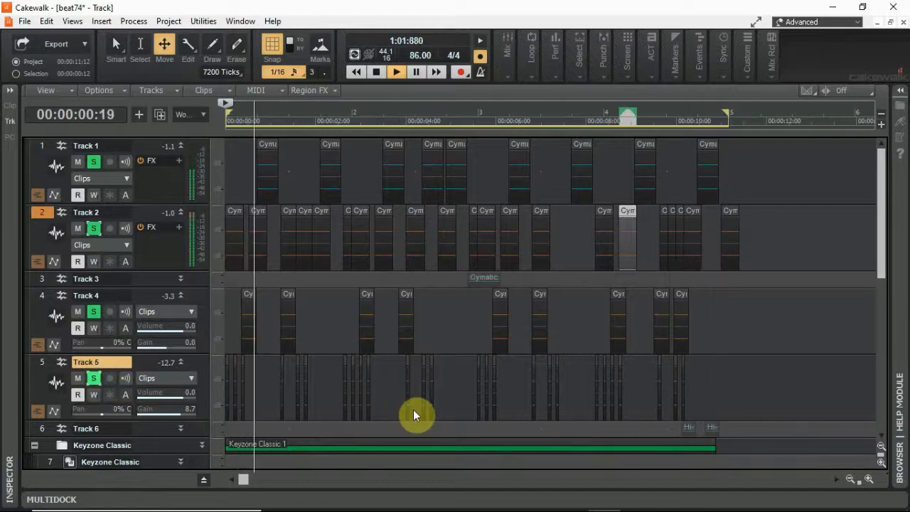
Delete the first clip of the Track 2 cluster near 4:03 and the overlapping Track 4 and Track 5 clips just before the beat
click(663, 214)
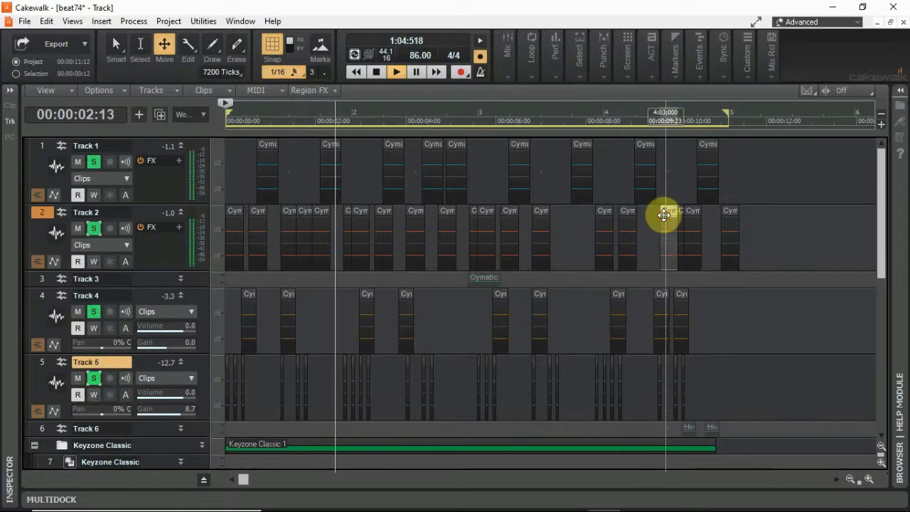
key(Delete)
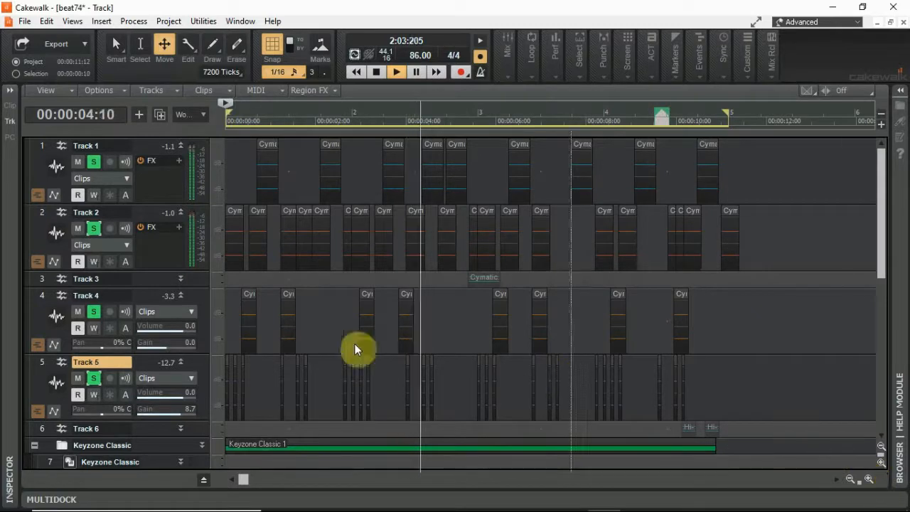
Enlarge the Track 4 strip and move its last clip earlier so that it starts at 4:03:000
drag(197, 356, 196, 382)
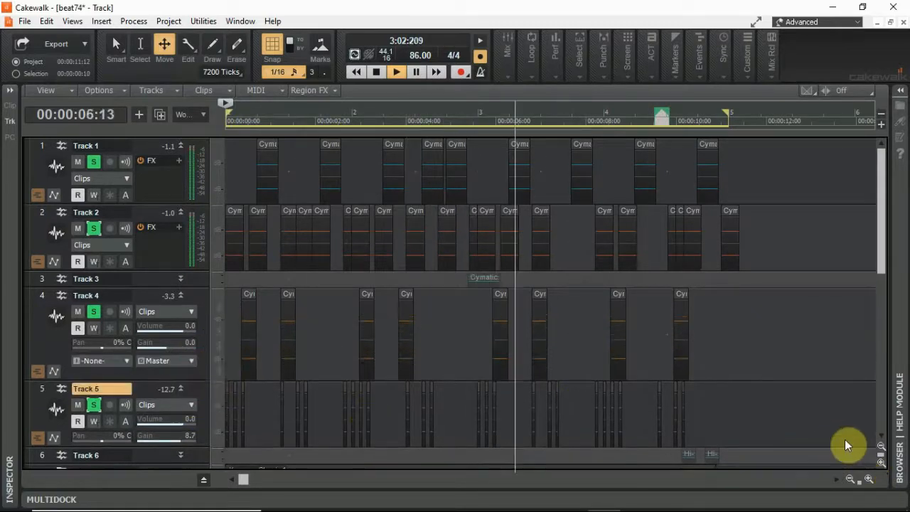
click(870, 481)
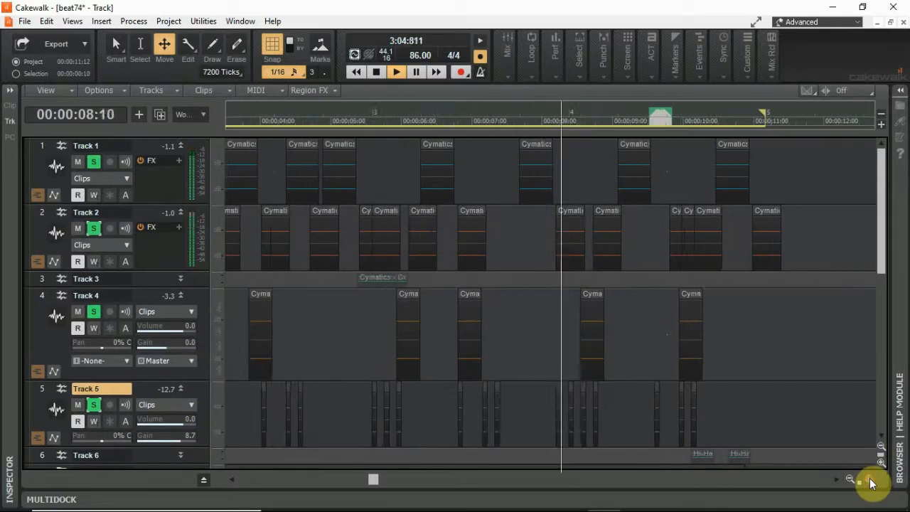
click(870, 481)
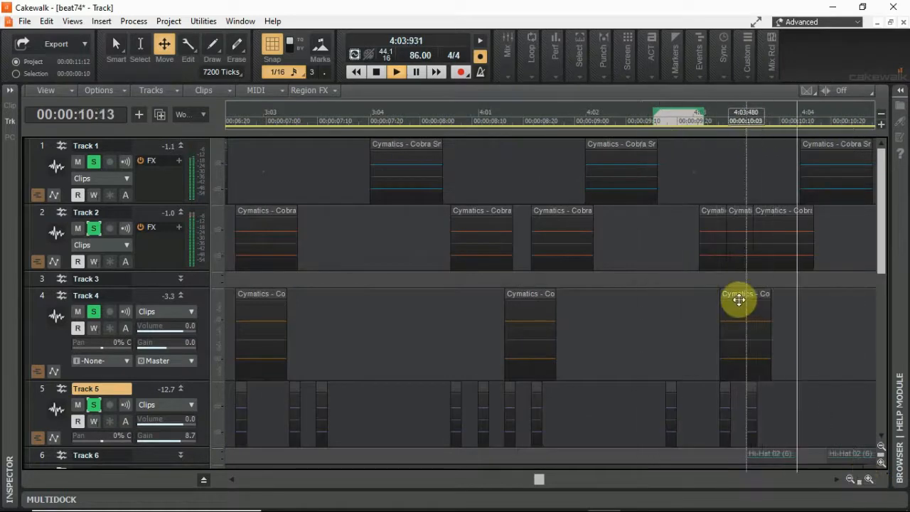
key(space)
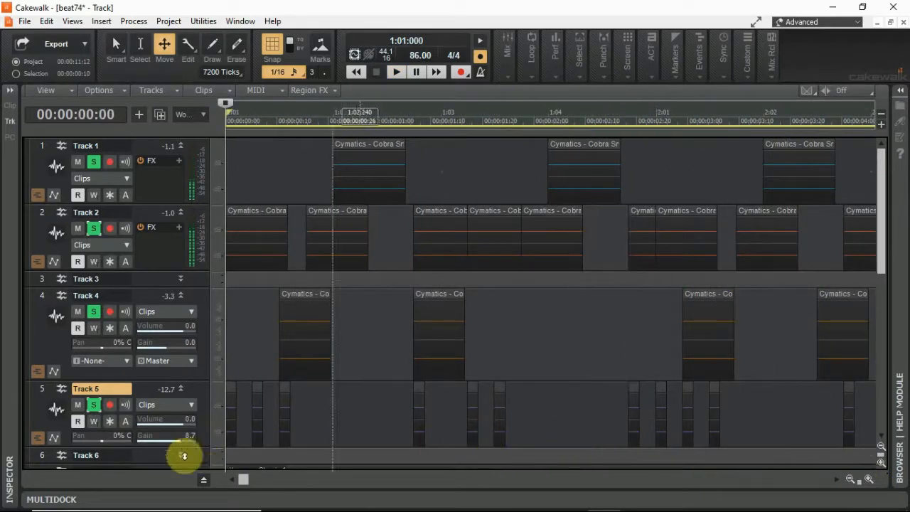
drag(241, 479, 630, 487)
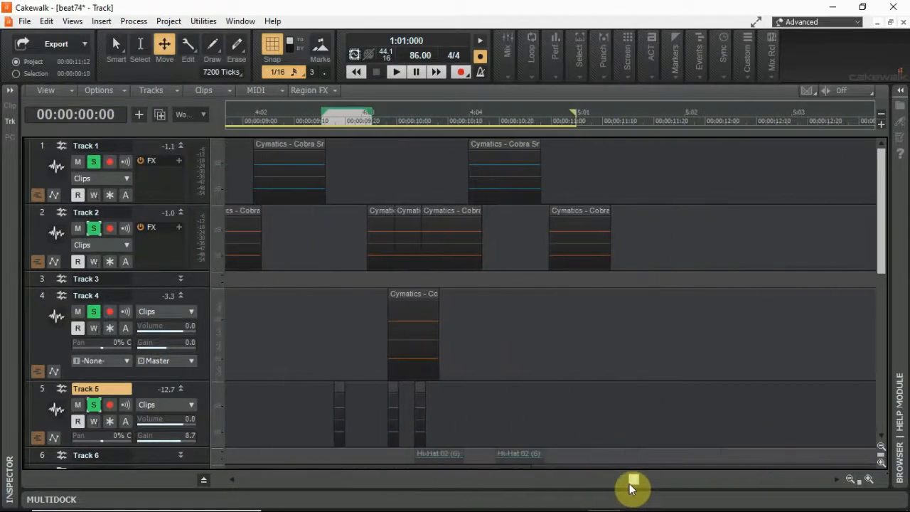
drag(404, 295, 380, 297)
click(304, 137)
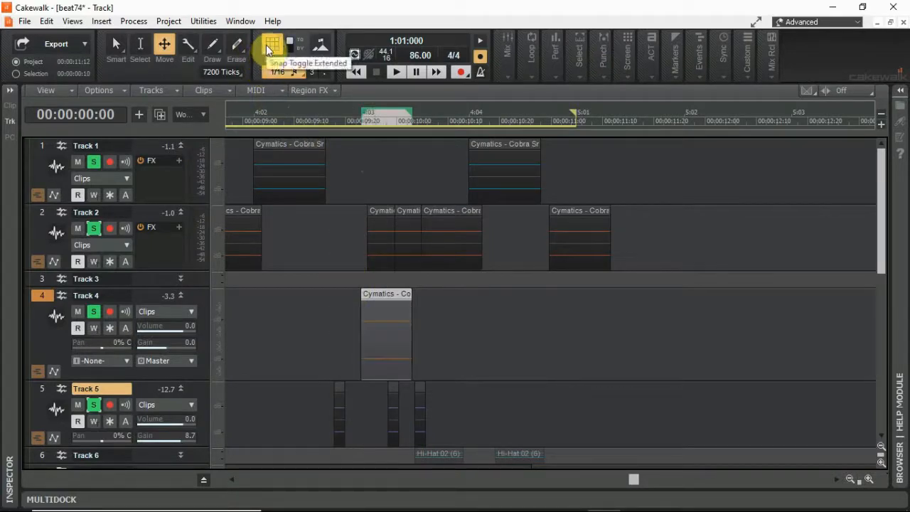
Try starting the first Track 2 clip near 4:03 exactly at 4:03:000, play it from 4:01:720 and restore the clip's offset
click(357, 114)
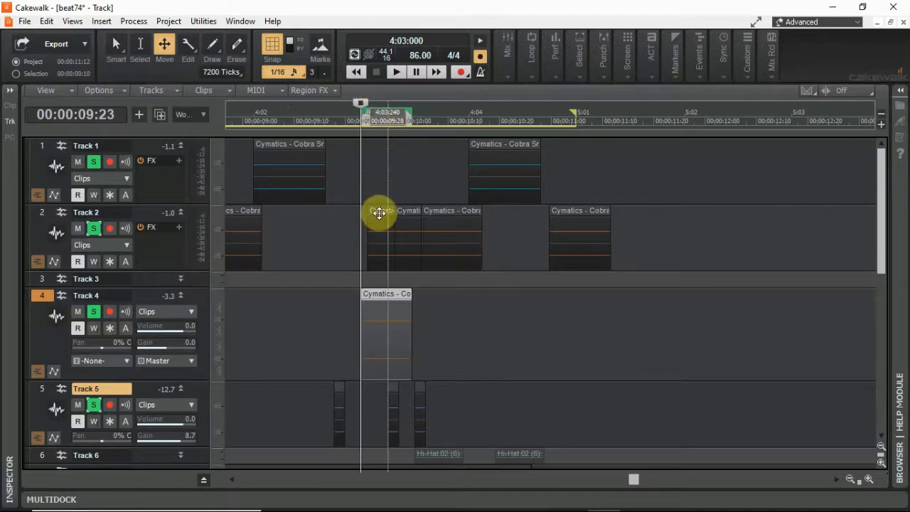
drag(379, 213, 372, 209)
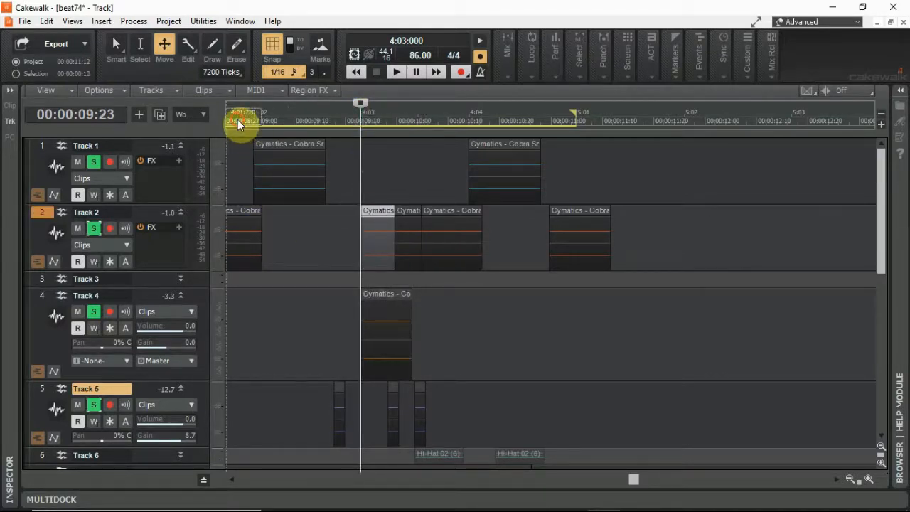
click(238, 123)
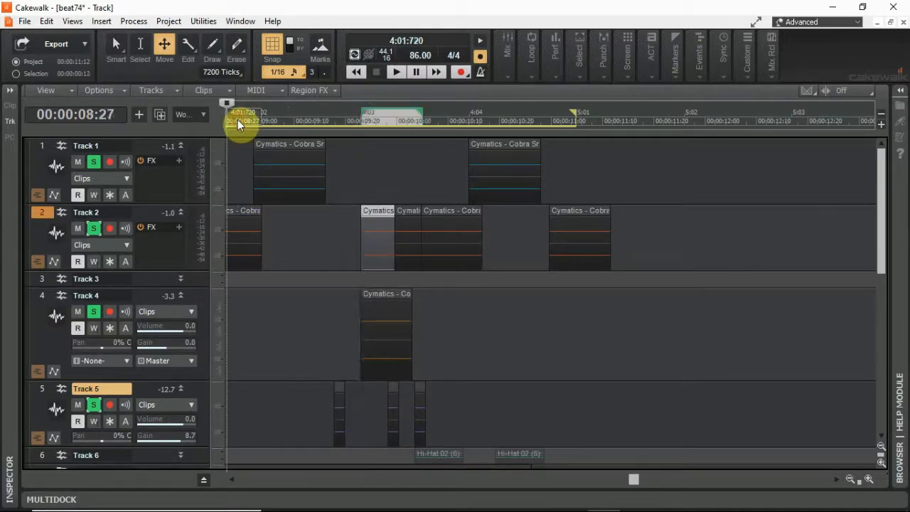
key(space)
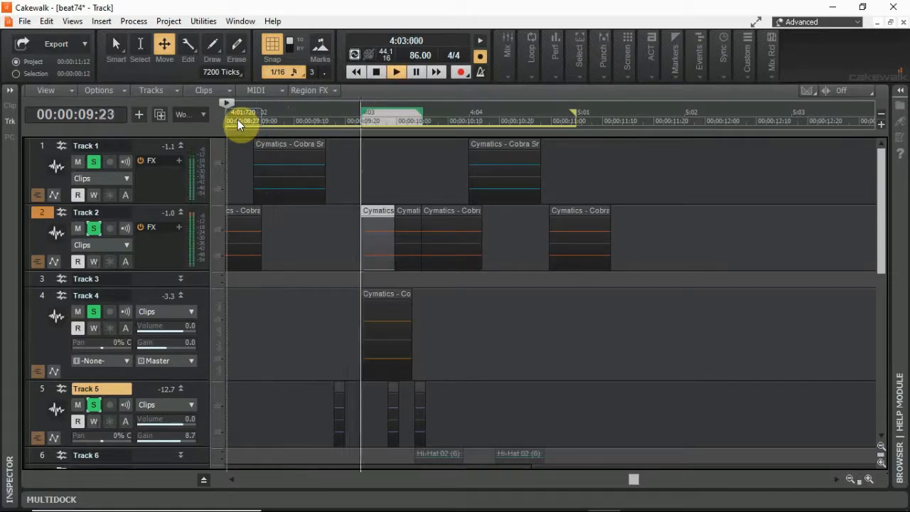
key(space)
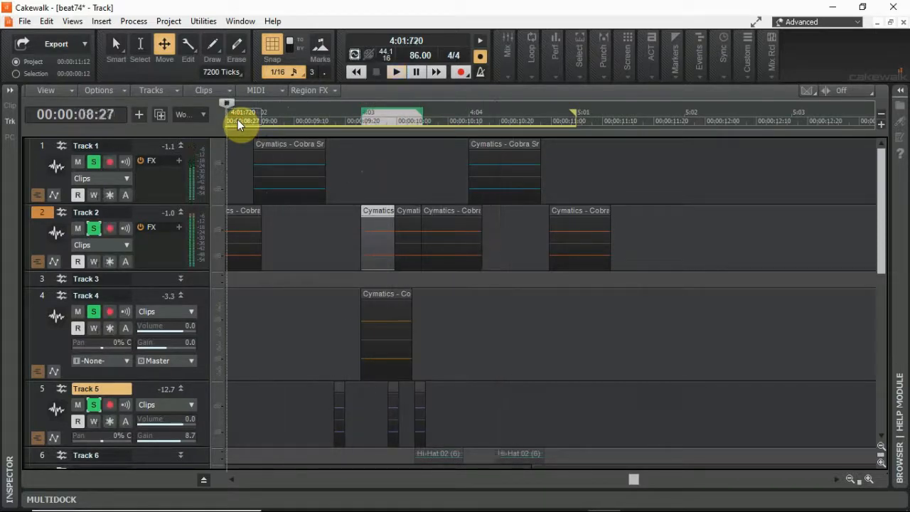
key(KP_6)
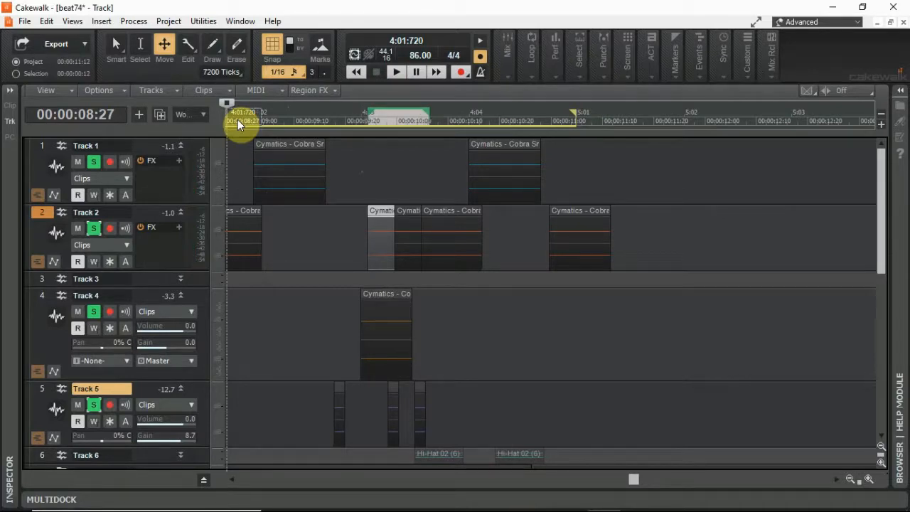
Play the soloed tracks from 4:01:720 past beat 4:03 and move the playback position to 3:04:480
key(space)
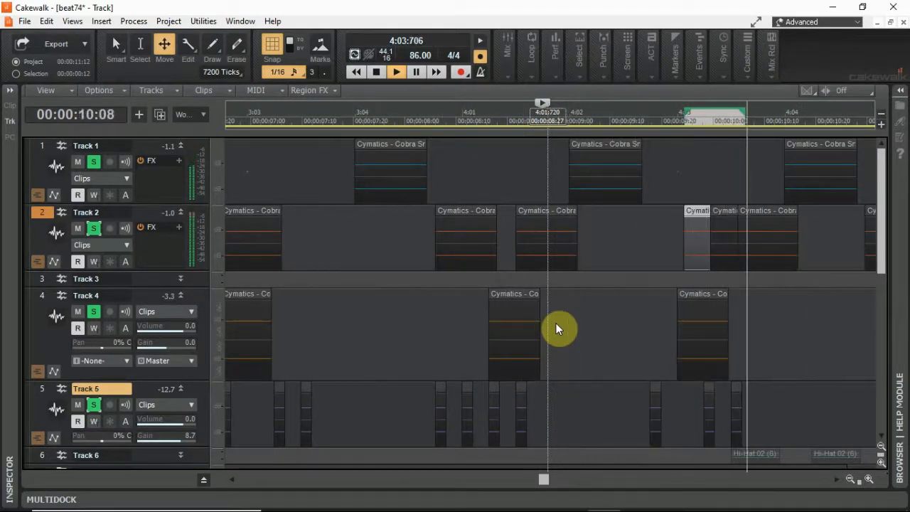
key(space)
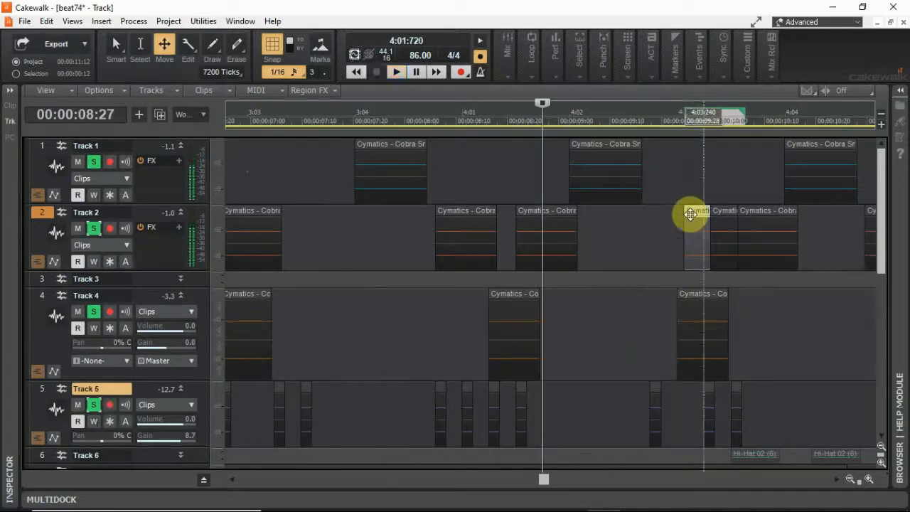
click(414, 119)
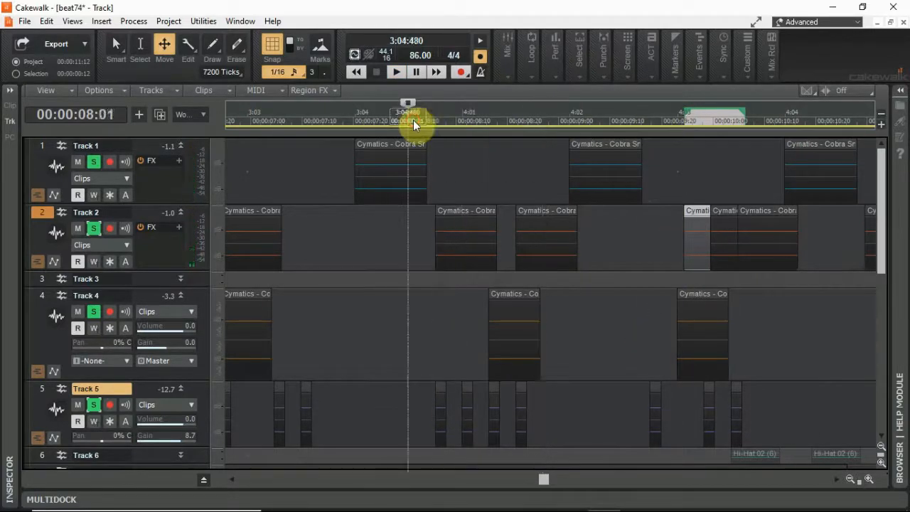
Play briefly from 3:04:480 and copy the Track 1 clip at 4:02 to 4:02:720 on the same track
key(space)
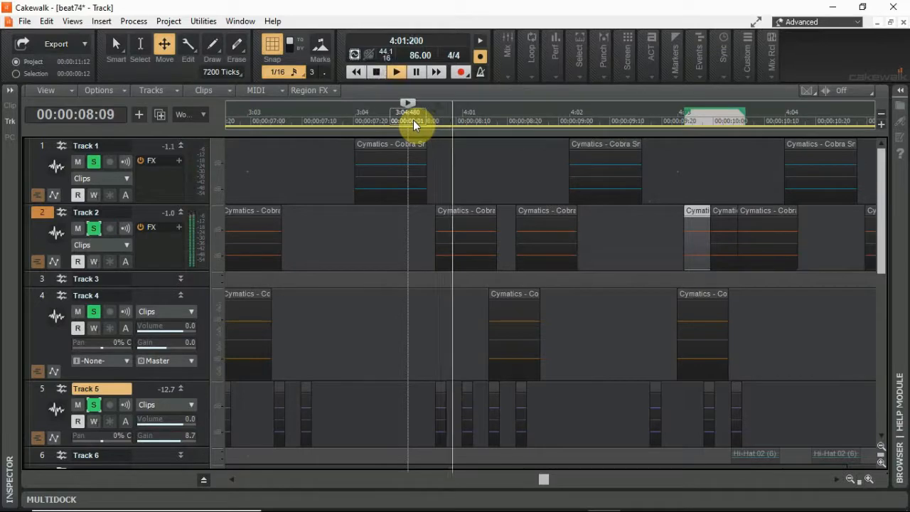
key(space)
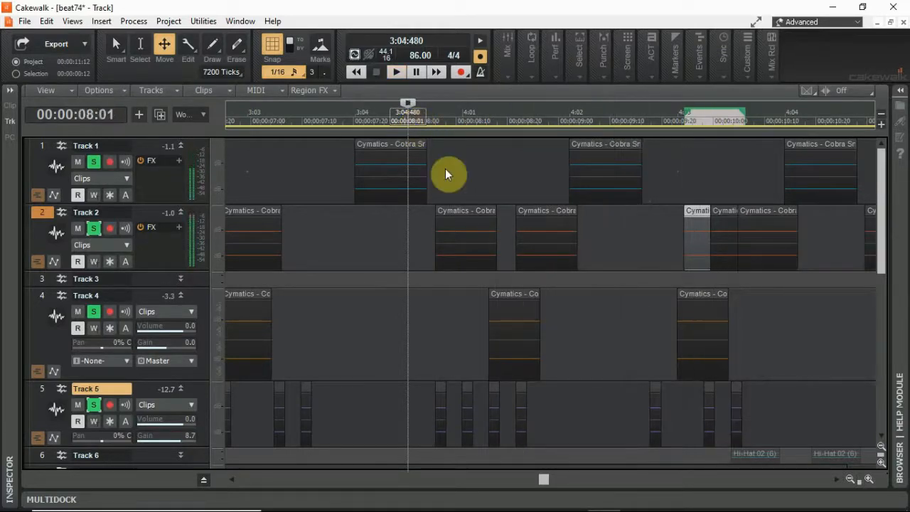
click(611, 147)
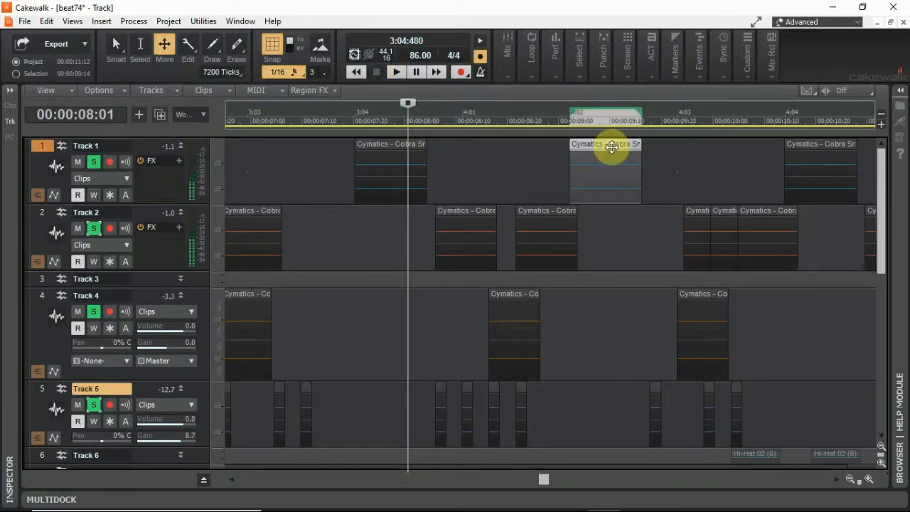
click(642, 116)
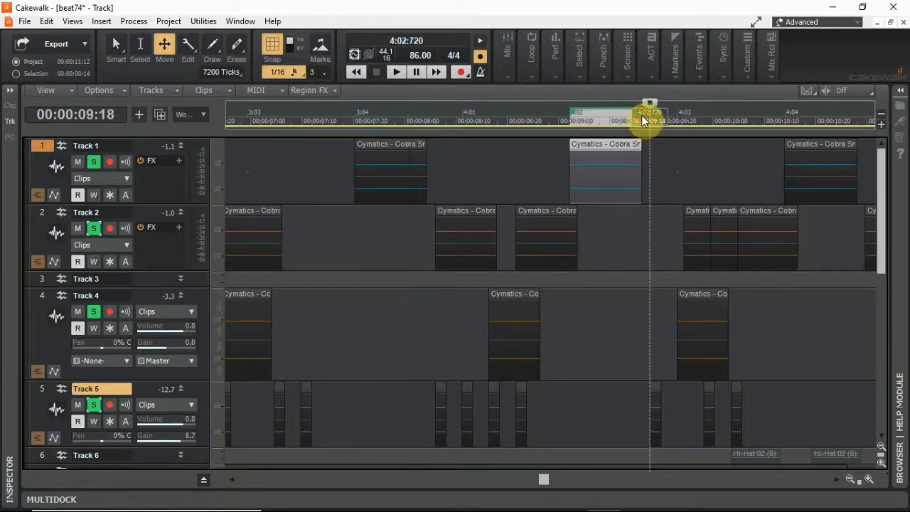
click(39, 146)
click(38, 143)
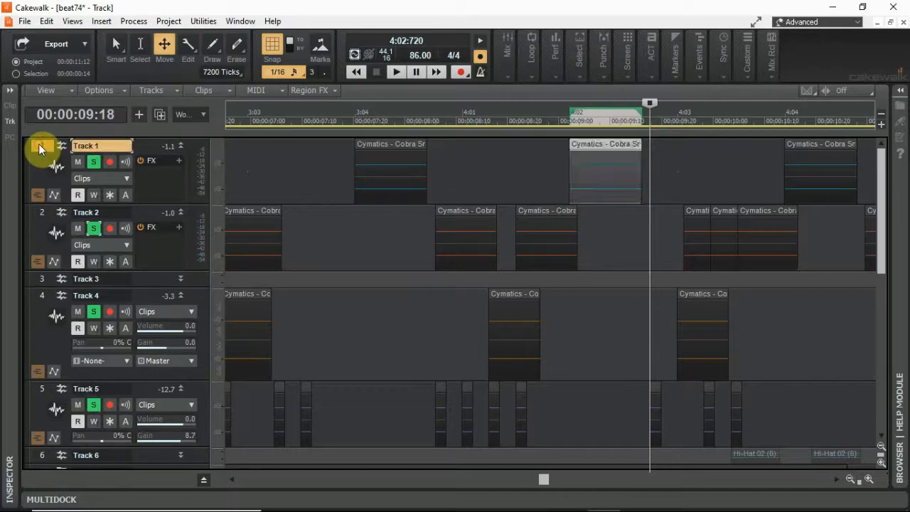
key(ctrl+v)
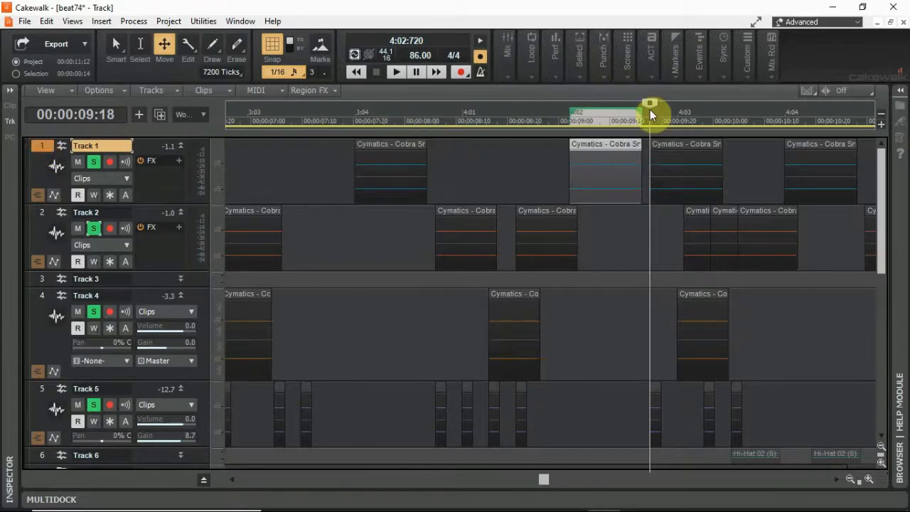
Set the playback position to 3:04:000 and play the soloed tracks through measure 4
drag(652, 107, 341, 109)
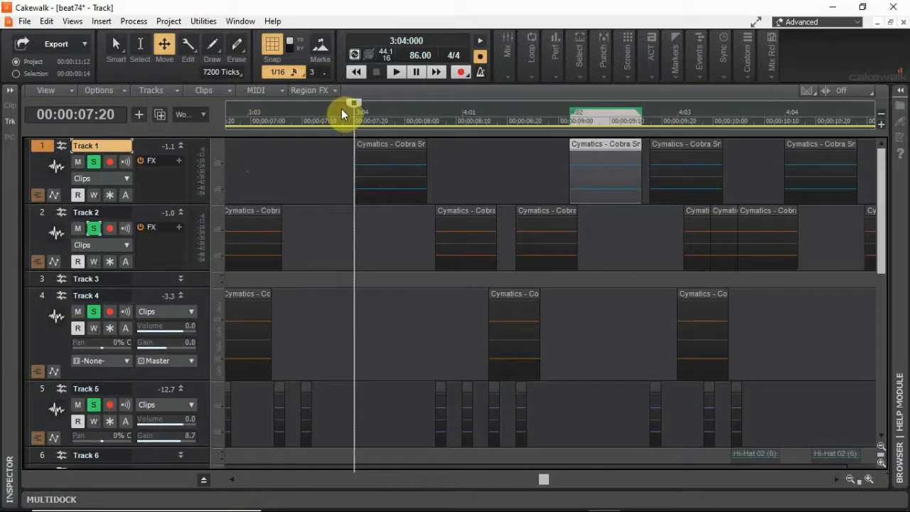
key(space)
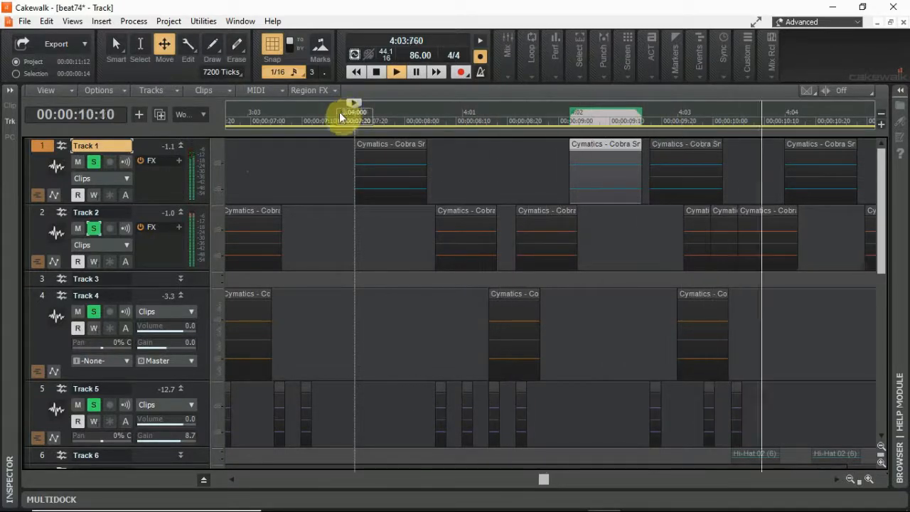
key(space)
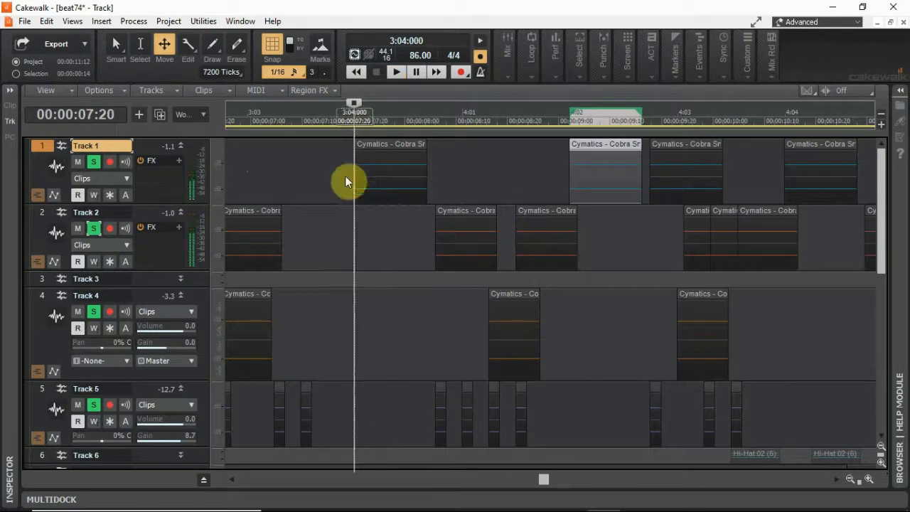
key(space)
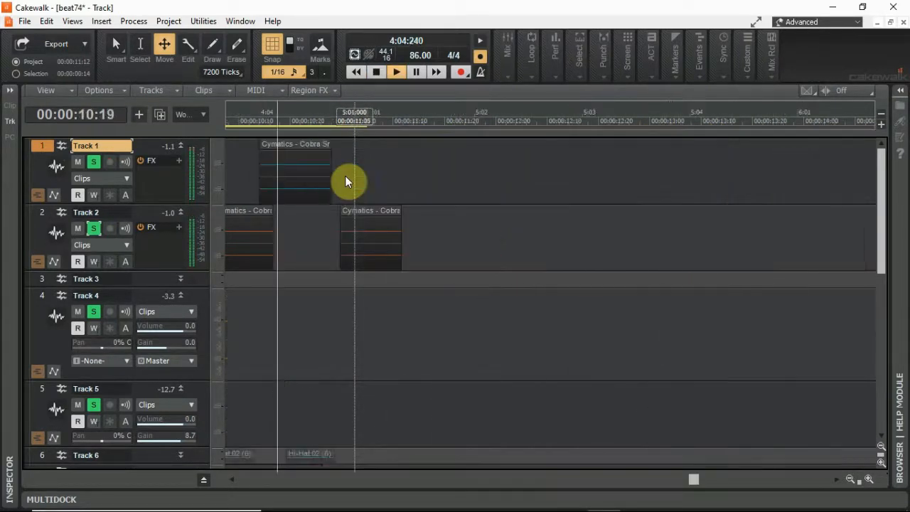
Play the soloed loop from the project start through measure 4, and replay the passage from 3:04:000
key(w)
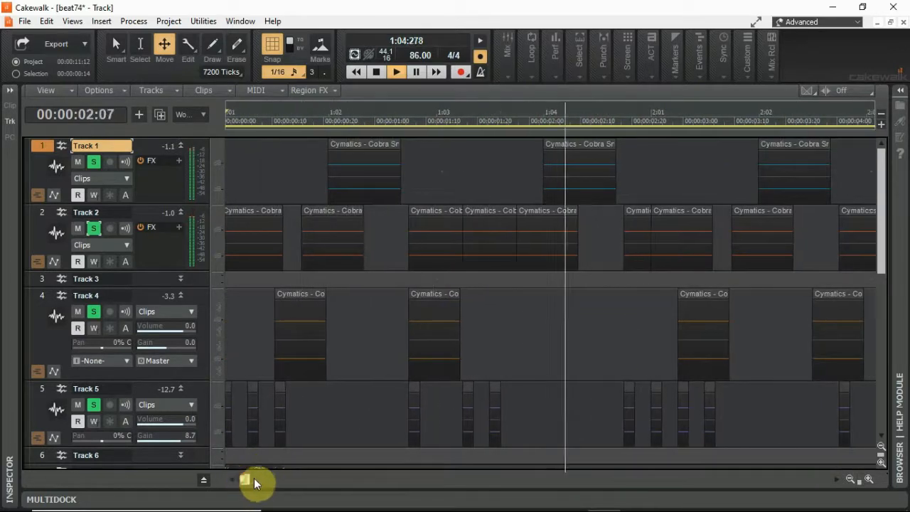
drag(244, 480, 318, 480)
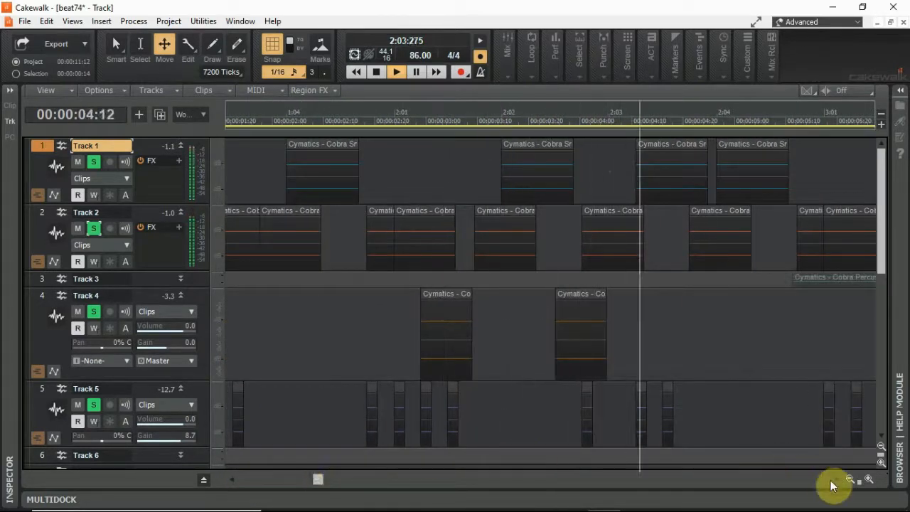
drag(836, 480, 836, 480)
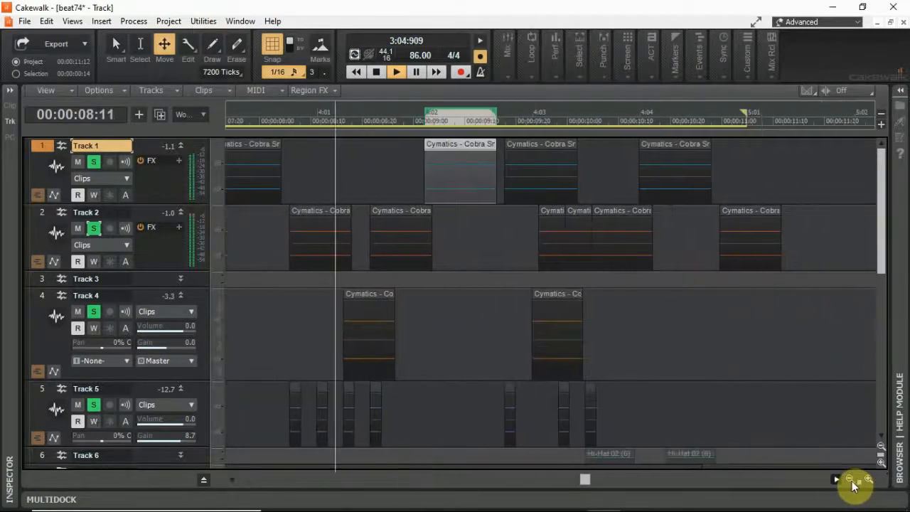
click(851, 480)
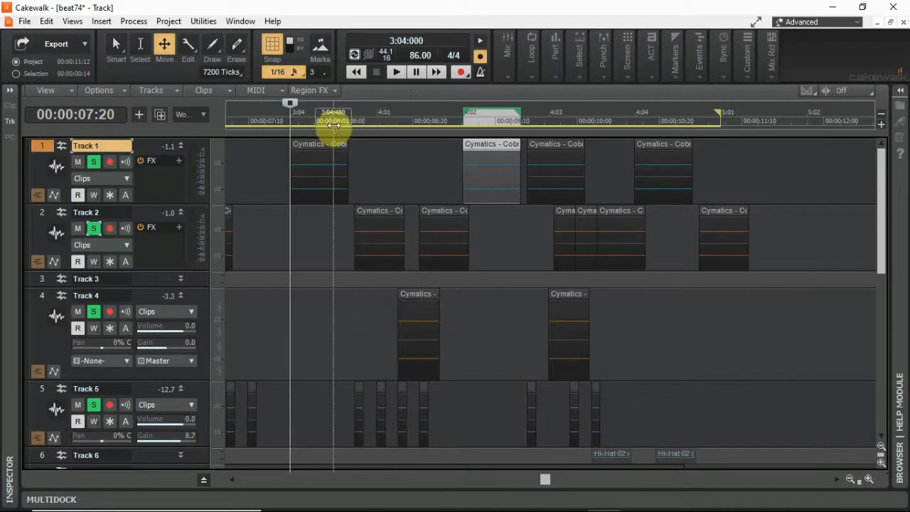
key(space)
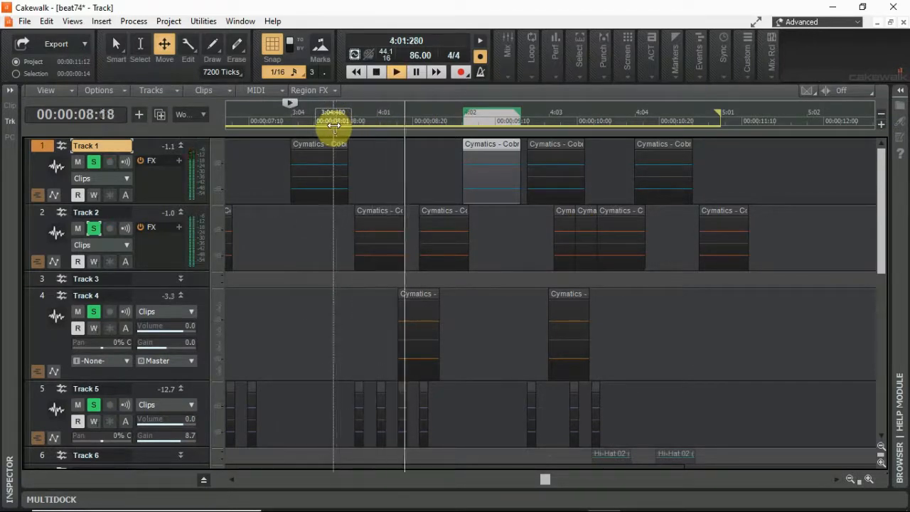
key(space)
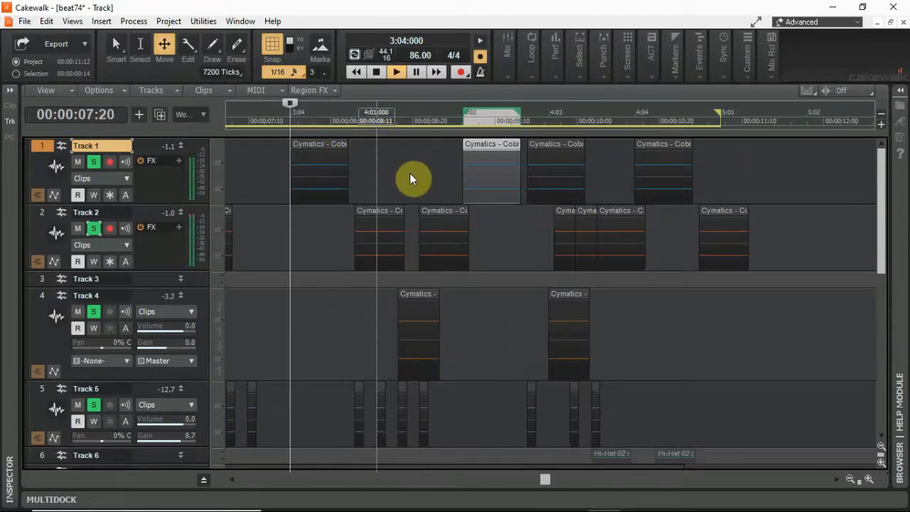
Delete the first clip of the Track 2 cluster at 4:03 and play the loop from 3:04:000
click(565, 211)
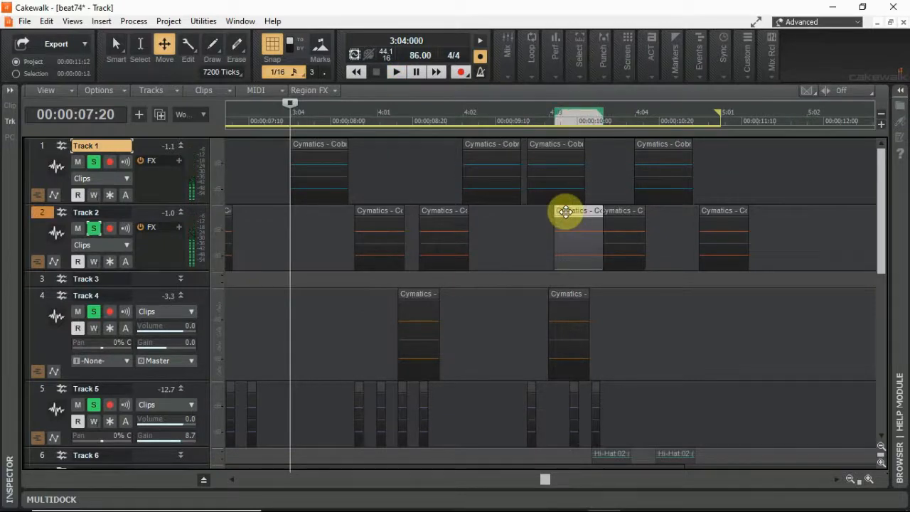
key(Delete)
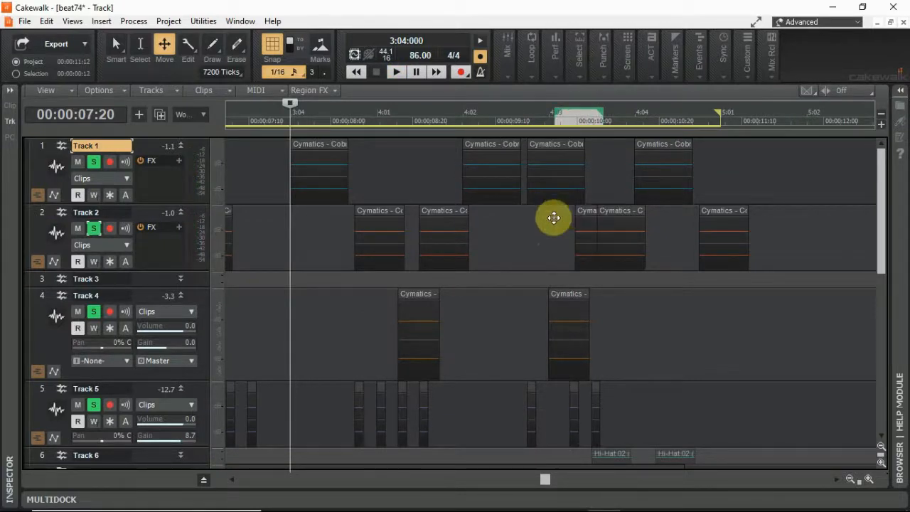
key(space)
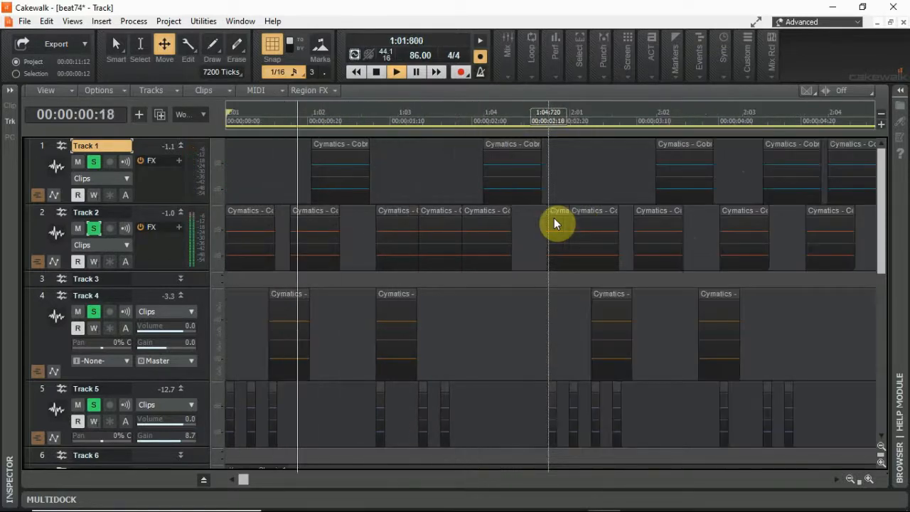
Turn off solo on Tracks 1, 2, 4 and 5 so that the full arrangement plays
click(183, 211)
click(180, 145)
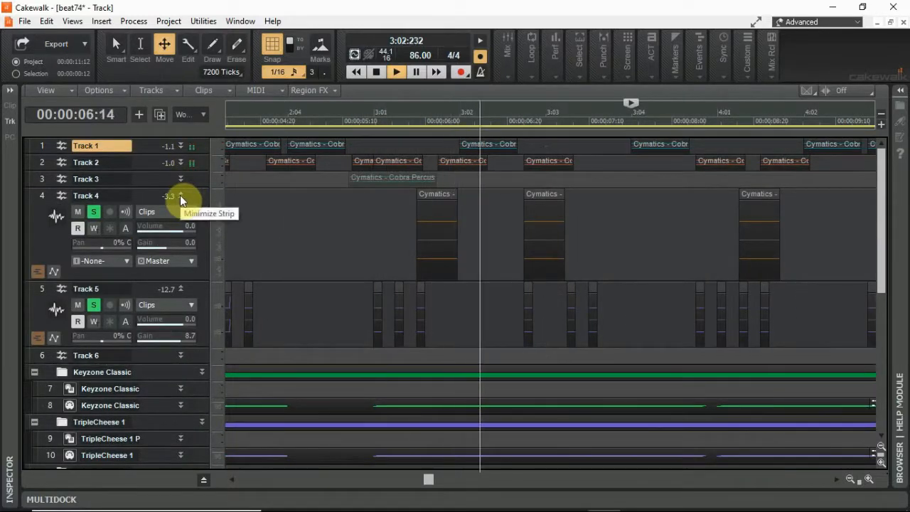
click(182, 145)
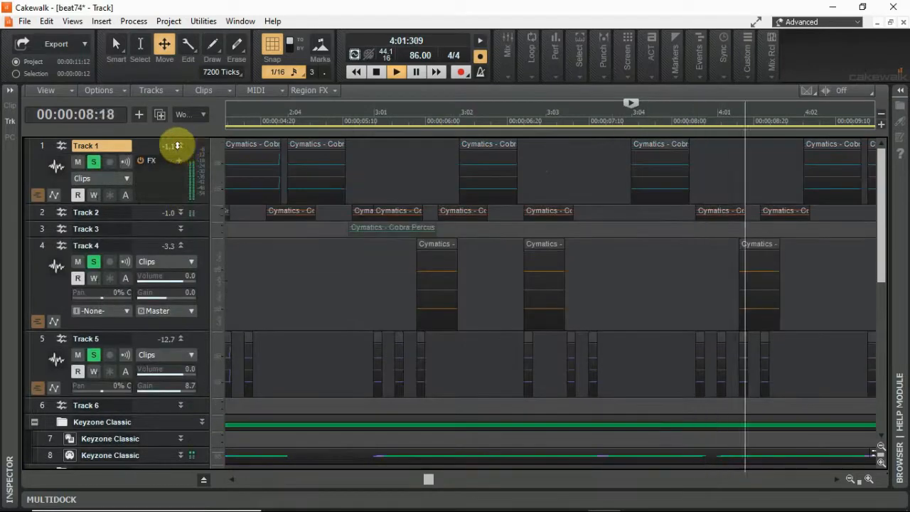
click(93, 162)
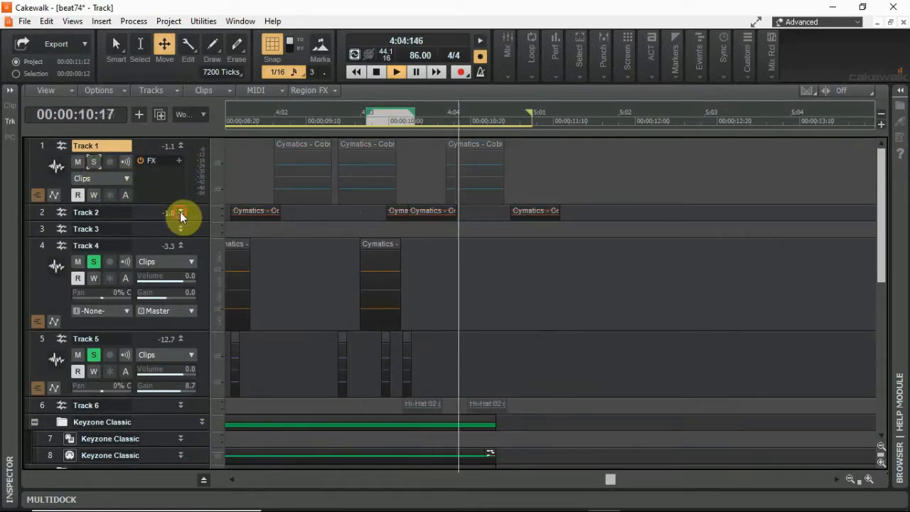
click(181, 212)
click(93, 228)
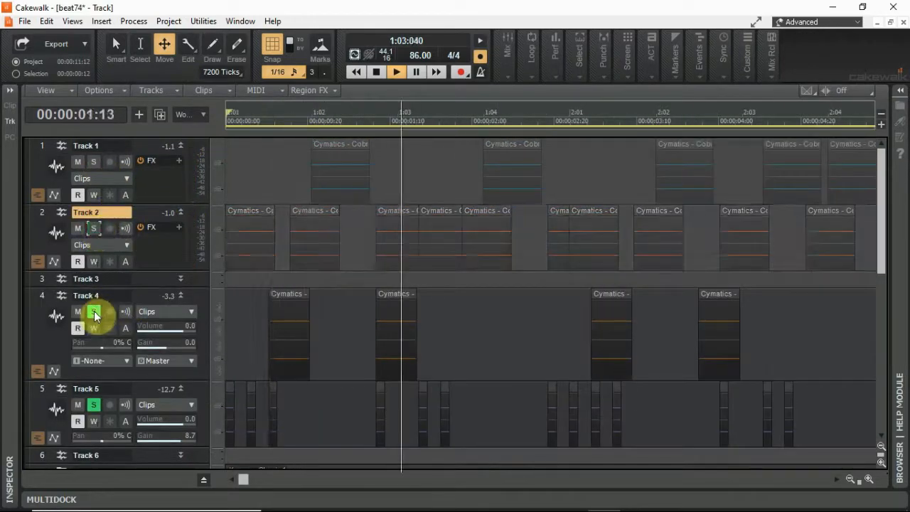
click(93, 311)
click(95, 404)
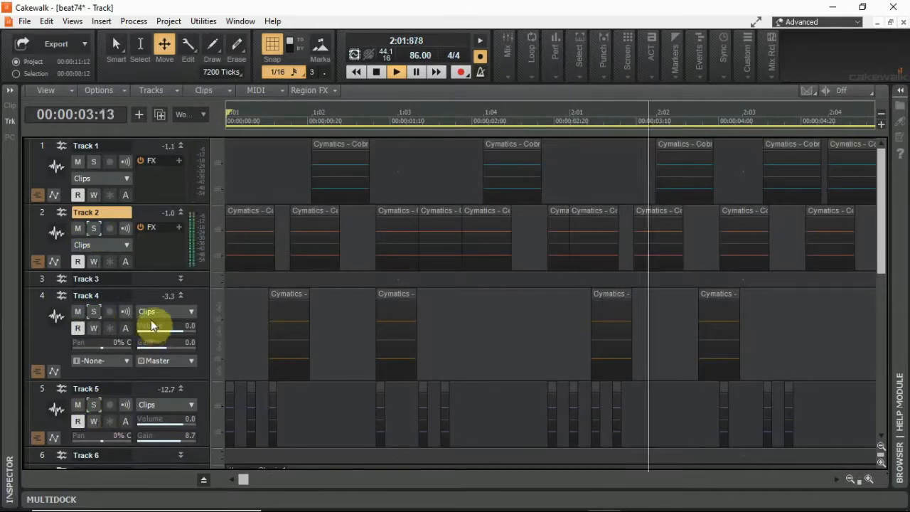
Minimize the strips of Tracks 1, 2, 4 and 5
click(180, 295)
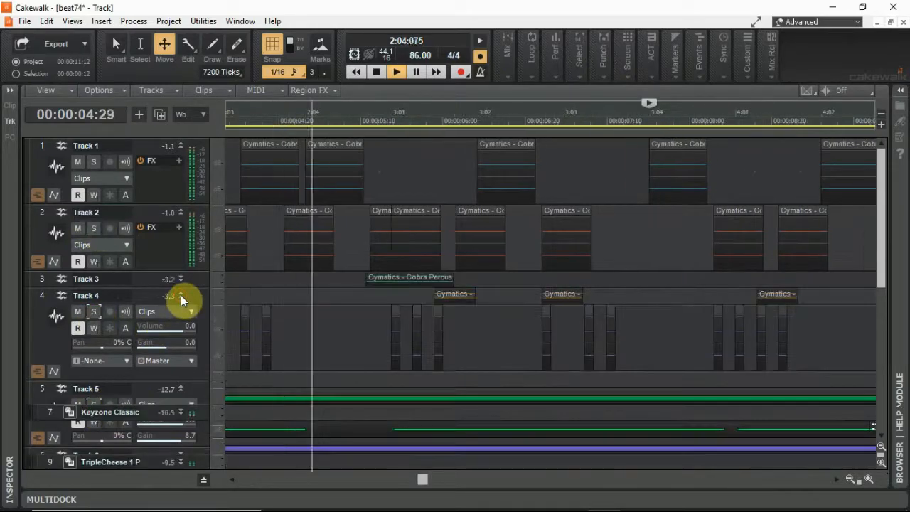
click(182, 212)
click(180, 147)
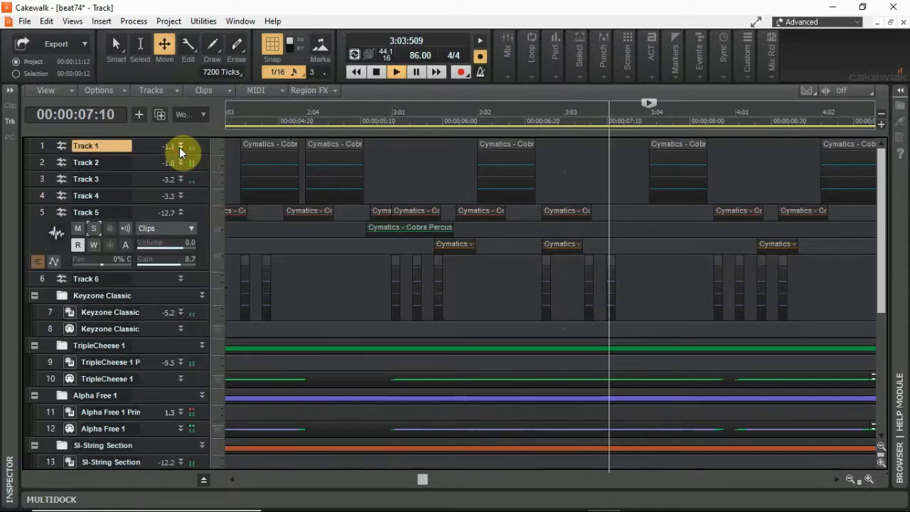
click(182, 212)
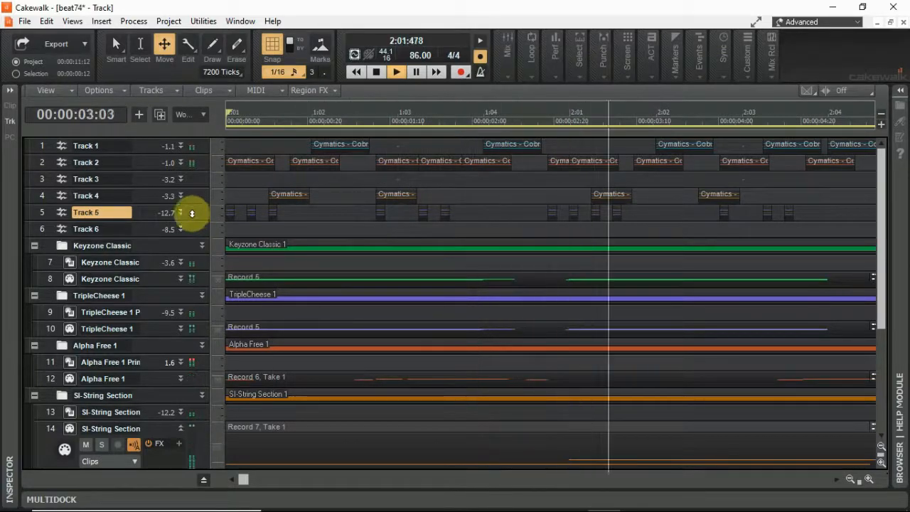
Save the beat74 project and stop playback
click(24, 21)
click(21, 108)
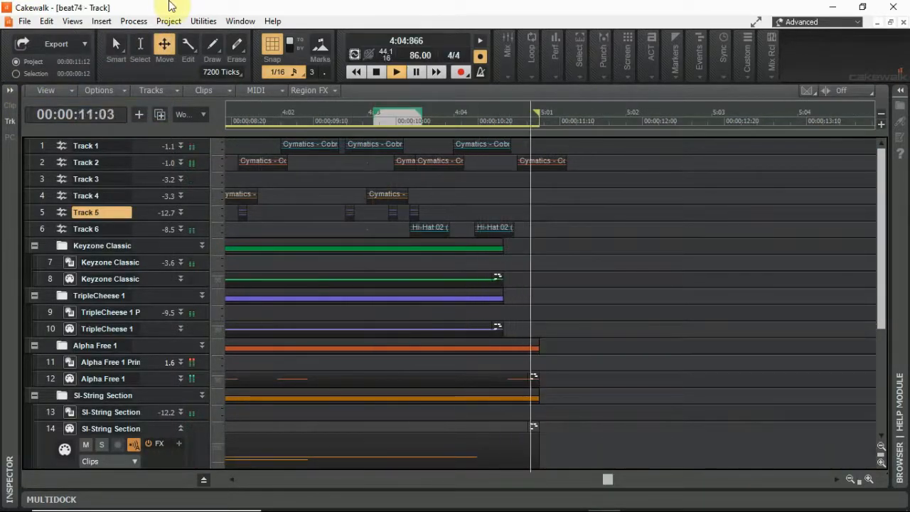
key(space)
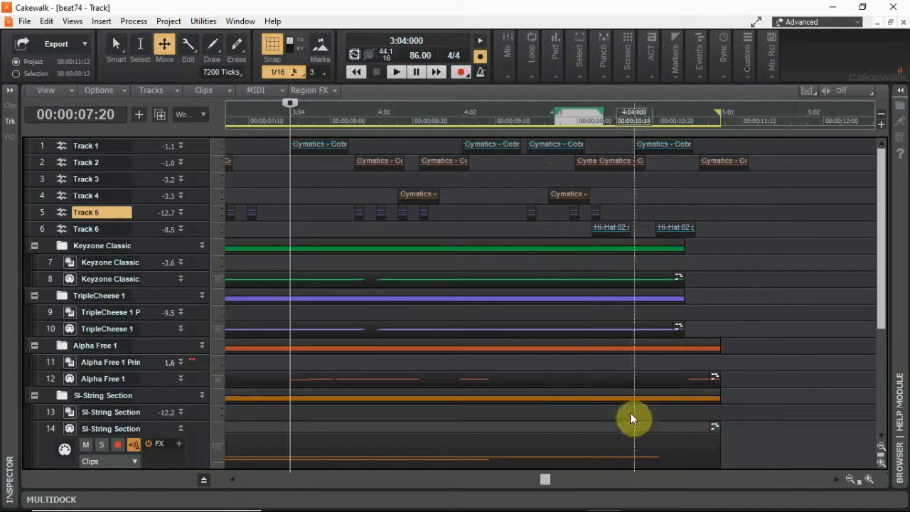
Expand and record-arm the Keyzone Classic instrument audio track 7, and return the playback position to 1:01:000
double_click(177, 261)
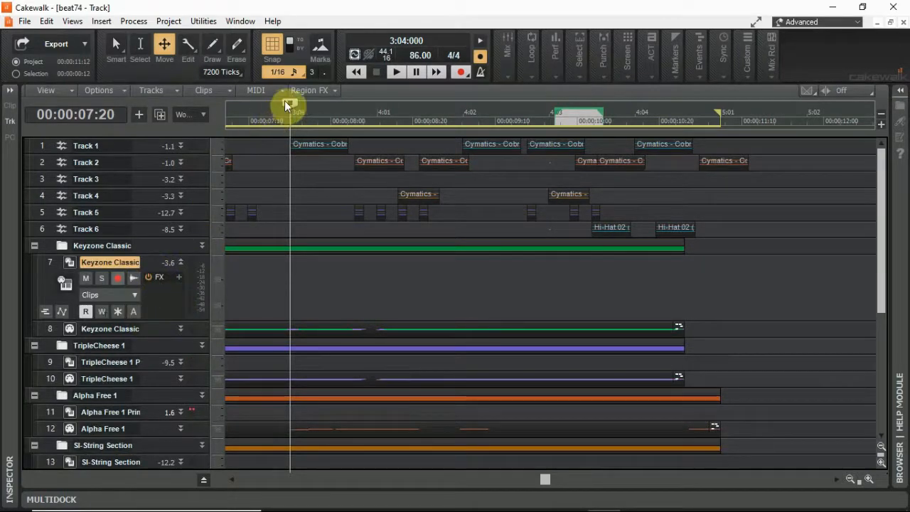
drag(284, 101, 172, 91)
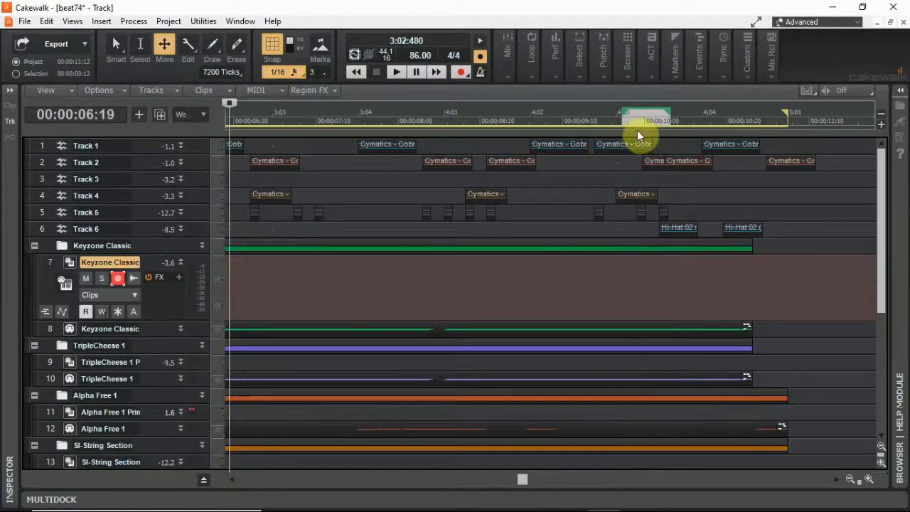
click(850, 477)
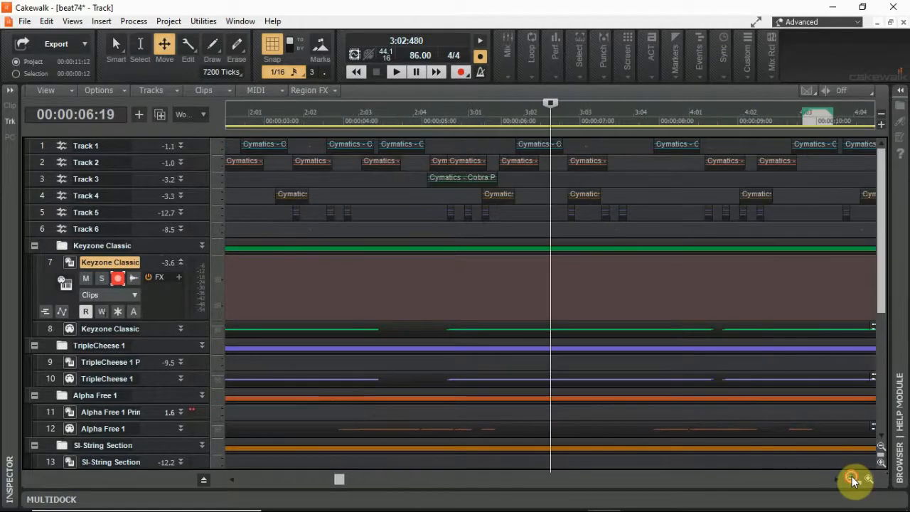
drag(548, 103, 185, 95)
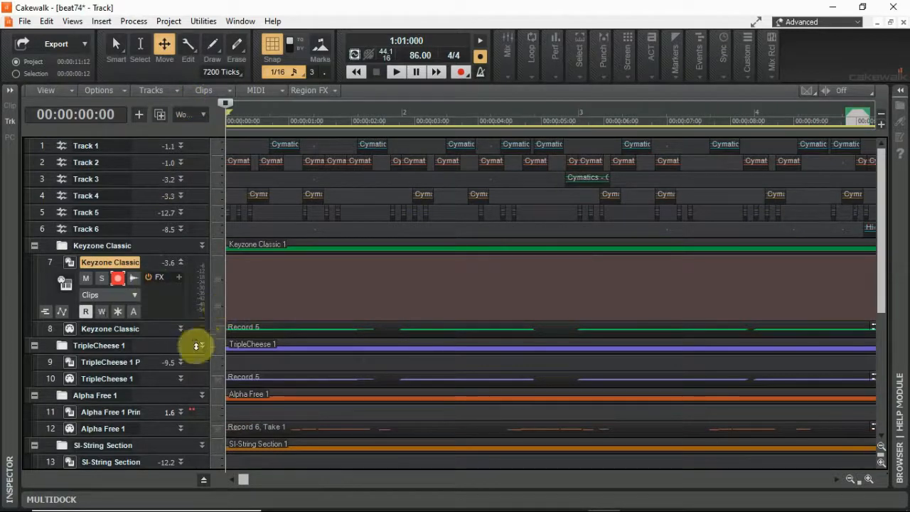
Expand and record-arm the TripleCheese 1 audio track 9 and the Alpha Free 1 audio track 11
click(182, 364)
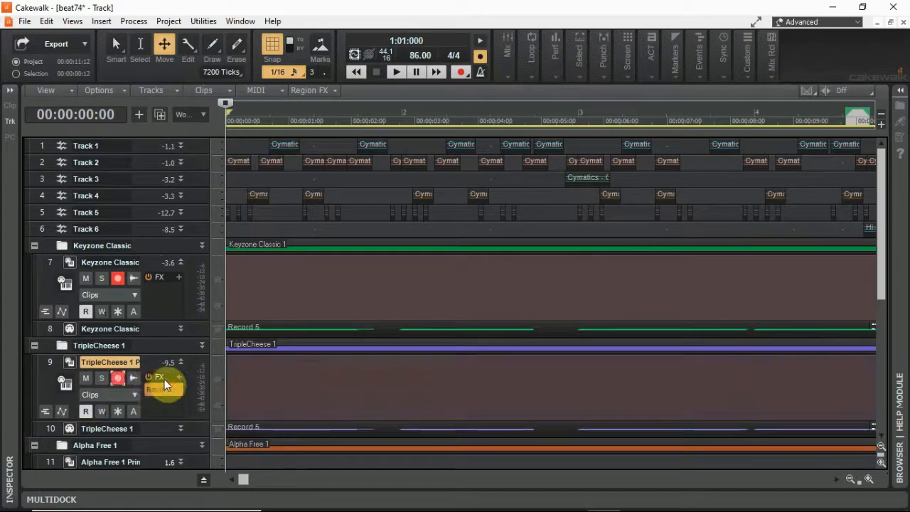
scroll(164, 379, down, 3)
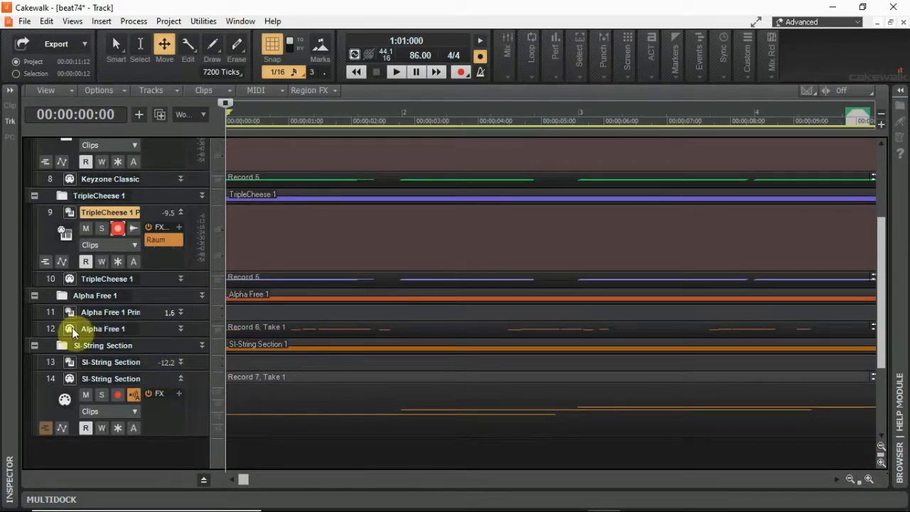
click(180, 312)
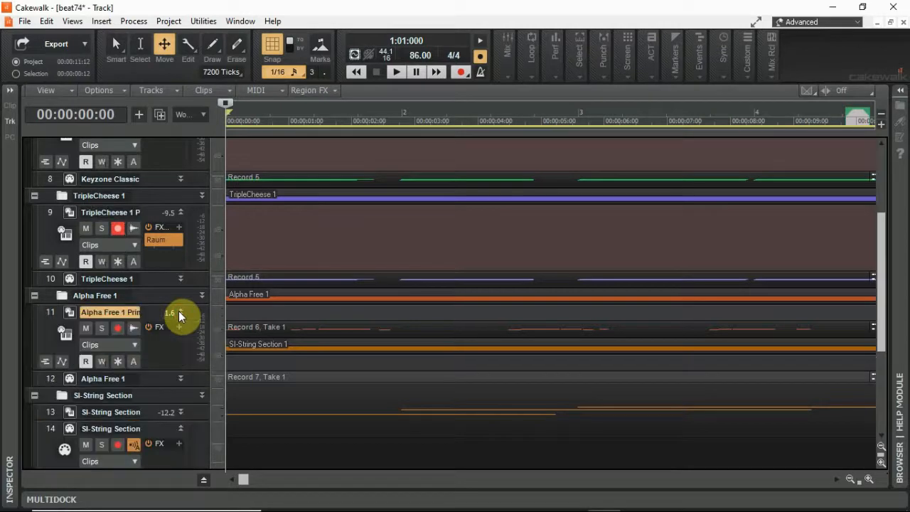
click(47, 310)
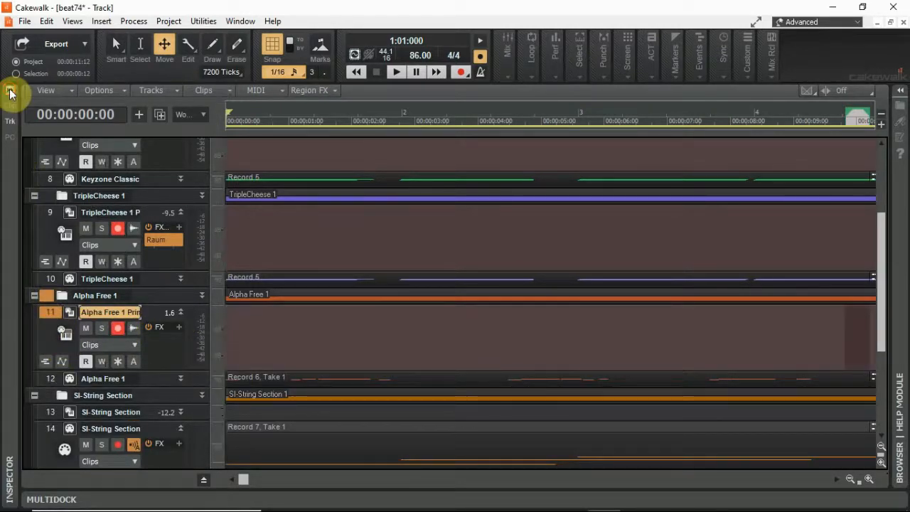
Expand and record-arm the SI-String Section audio track 13
click(10, 91)
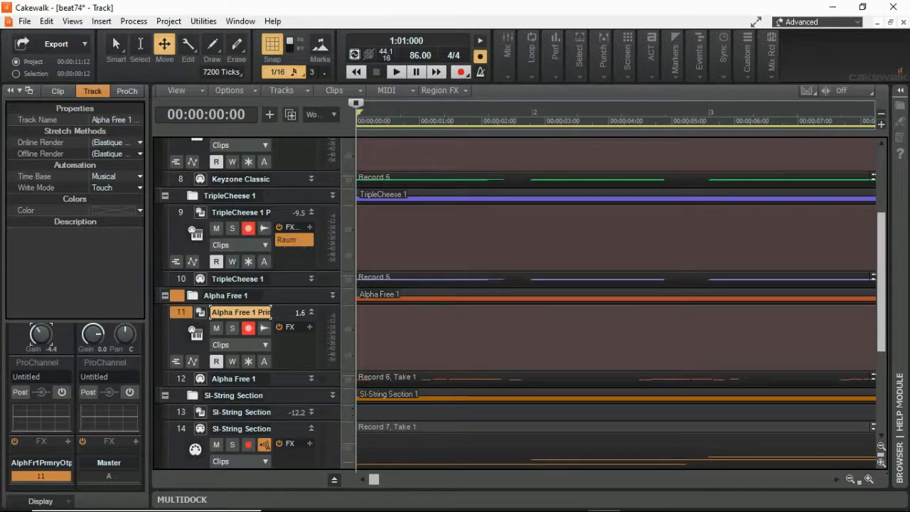
click(9, 93)
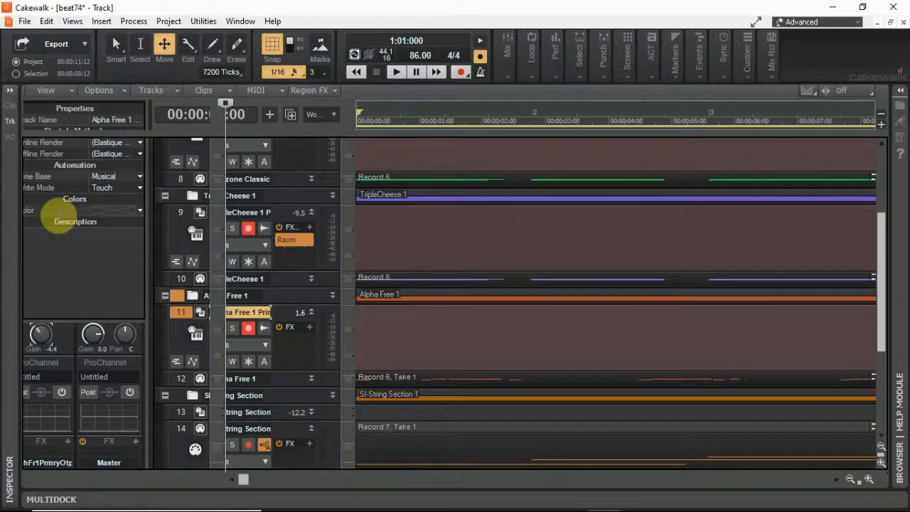
scroll(248, 266, down, 2)
scroll(248, 269, down, 1)
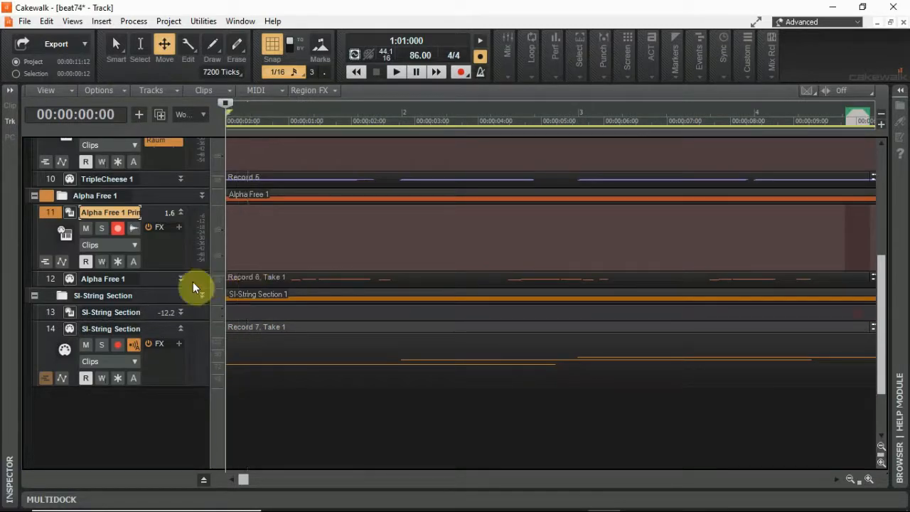
click(181, 312)
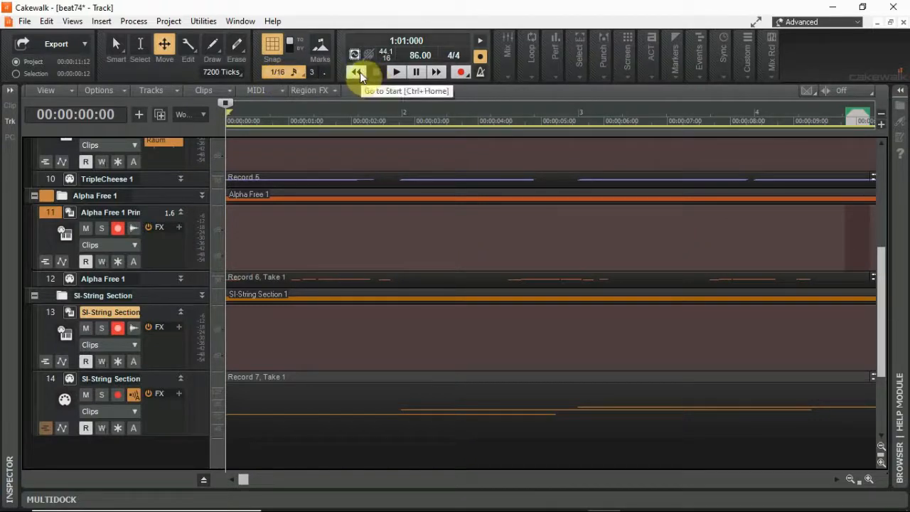
Save the beat74 project with its instrument audio tracks armed
click(850, 480)
click(851, 480)
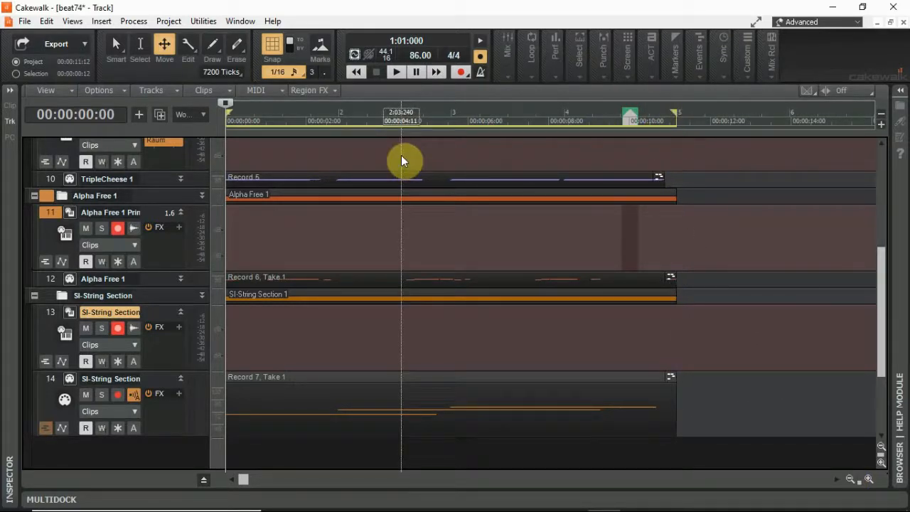
click(31, 26)
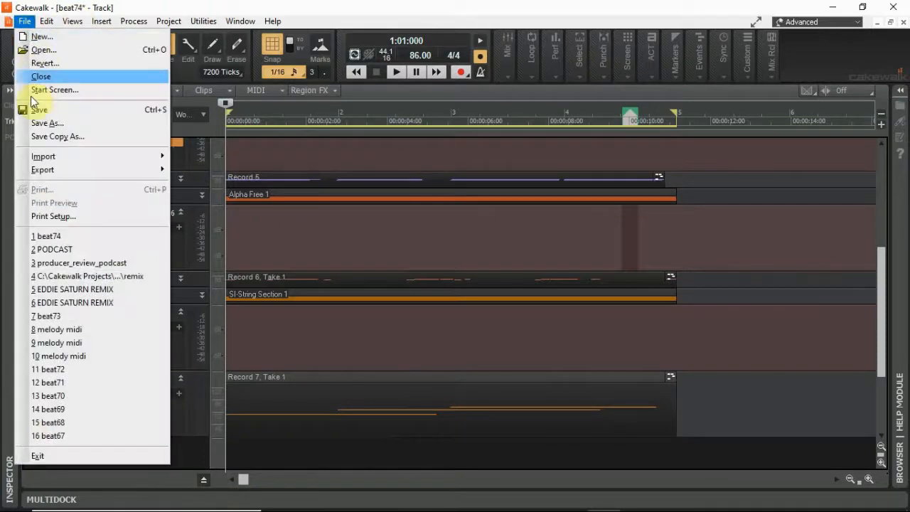
click(44, 109)
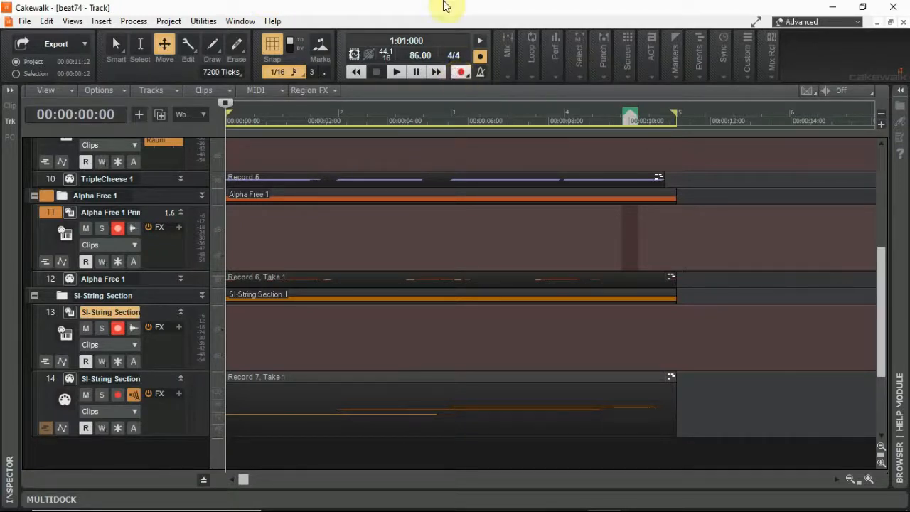
Record the armed instrument tracks as audio from 1:01:000 through all four measures and stop the recording
key(space)
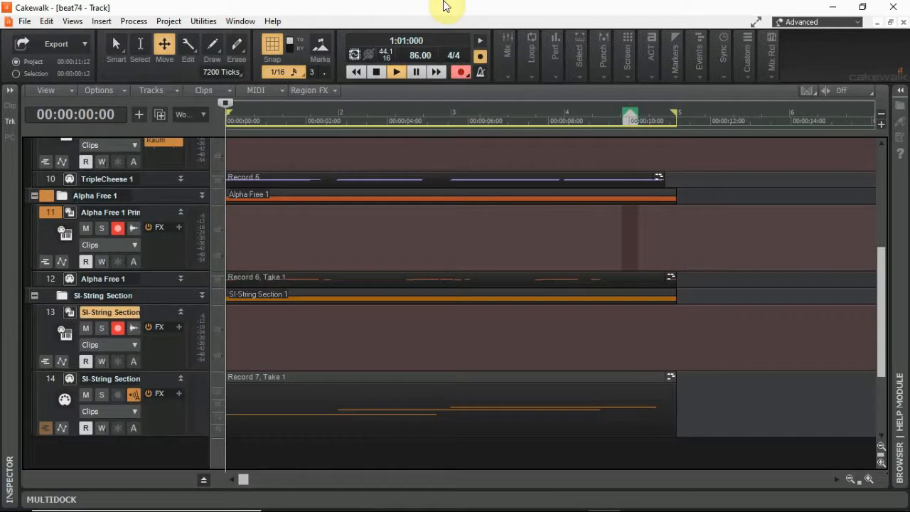
key(r)
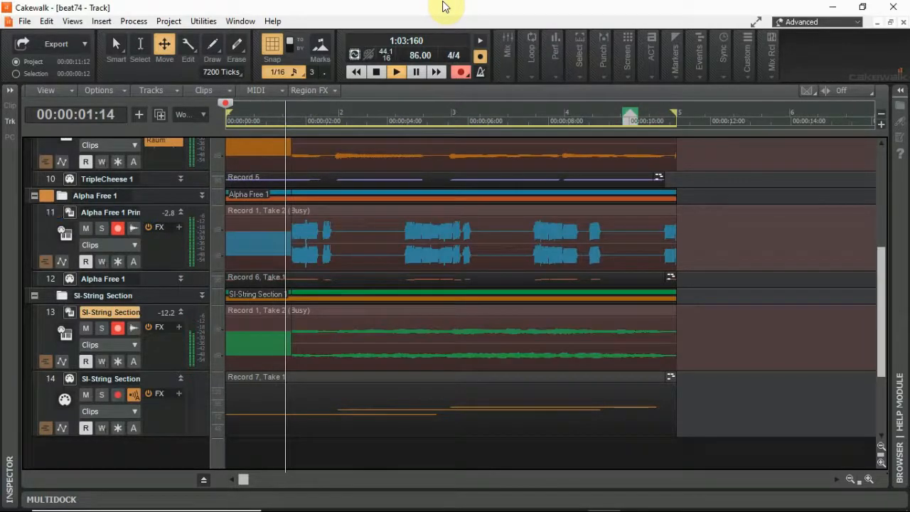
click(230, 233)
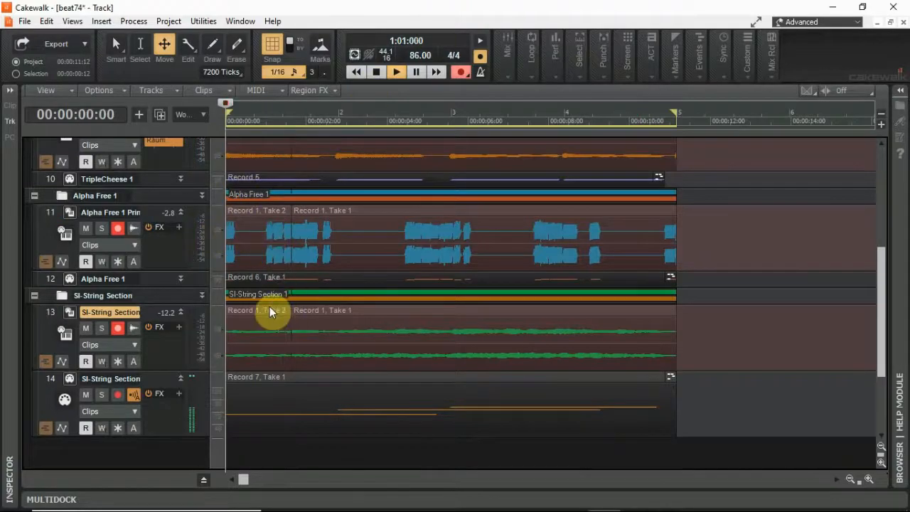